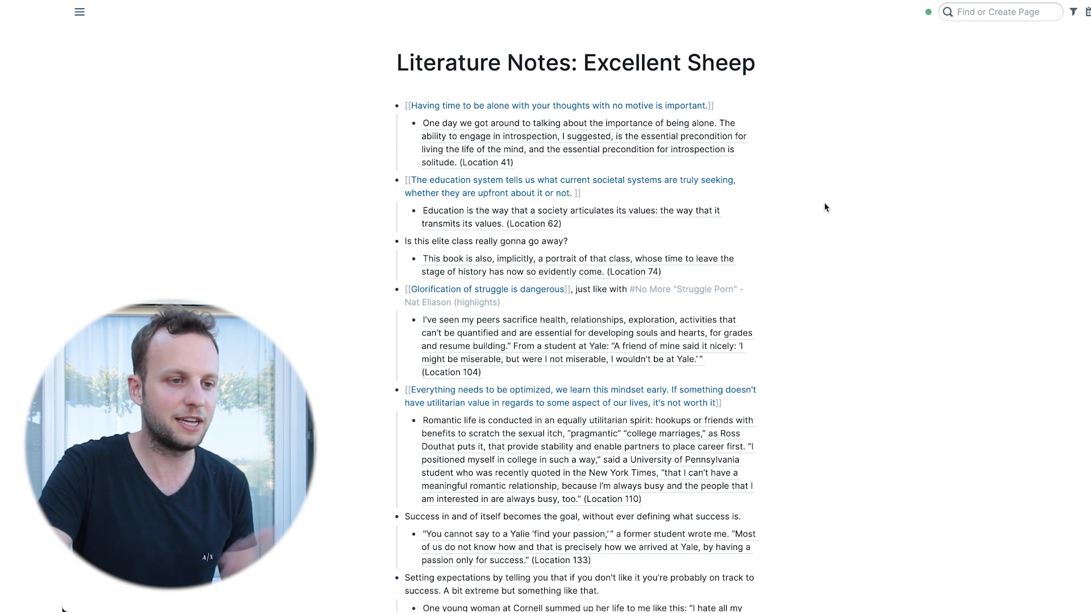
Open the Excellent Sheep (highlights) page alongside the literature notes and pick out the passage marked Location 232.
scroll(843, 223, "down", 7)
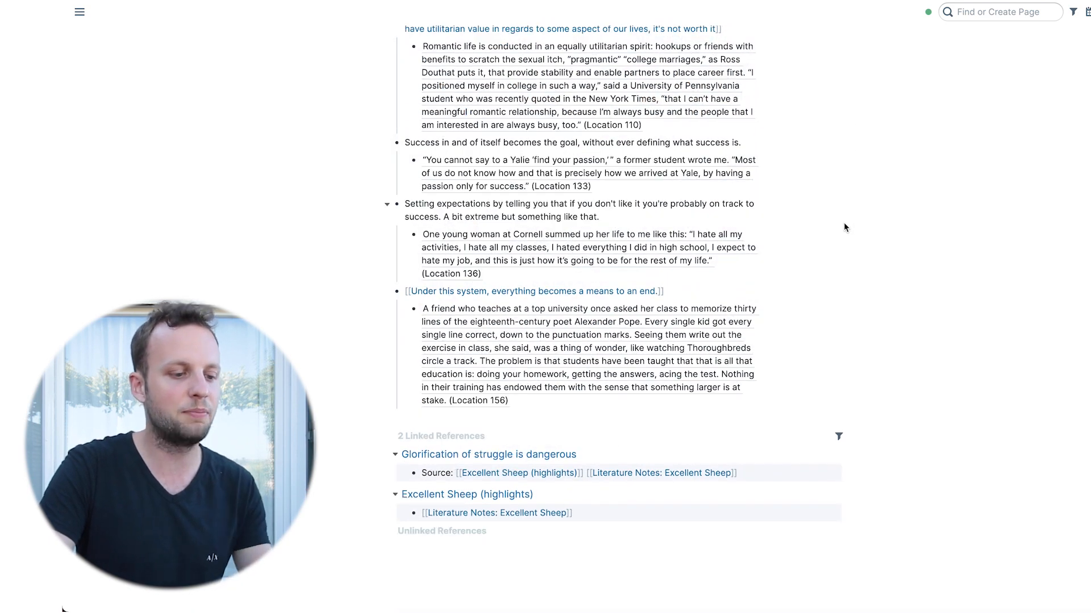
left_click(565, 476, "shift")
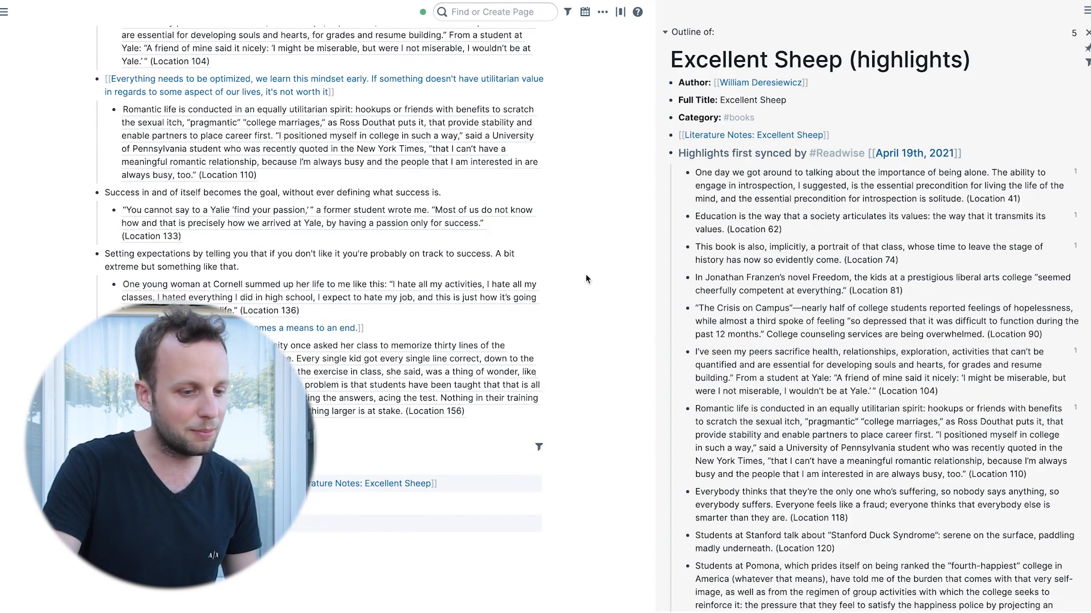
scroll(859, 351, "down", 5)
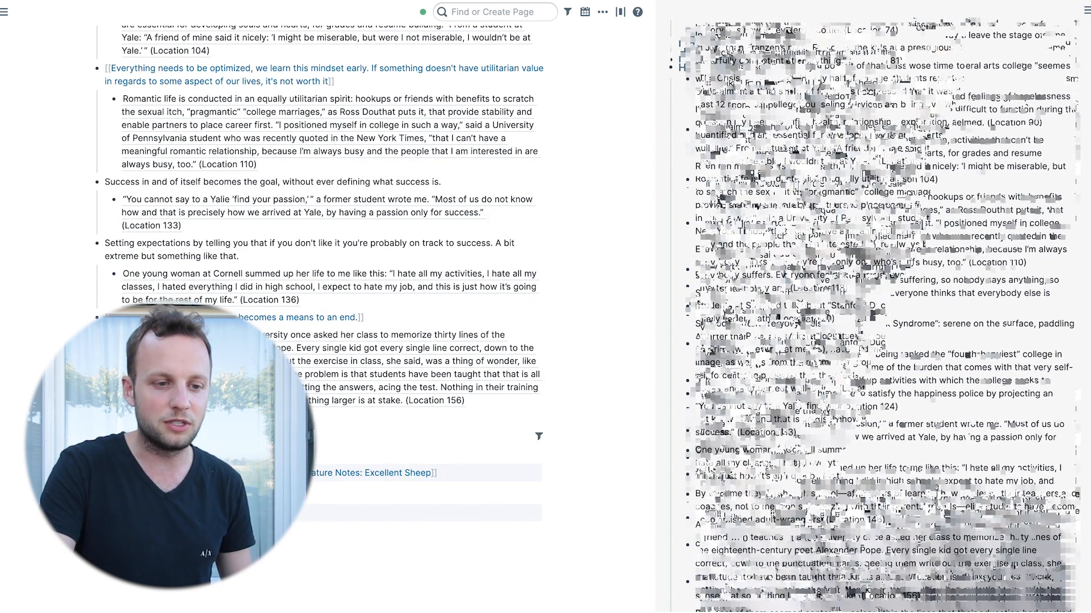
scroll(859, 351, "down", 2)
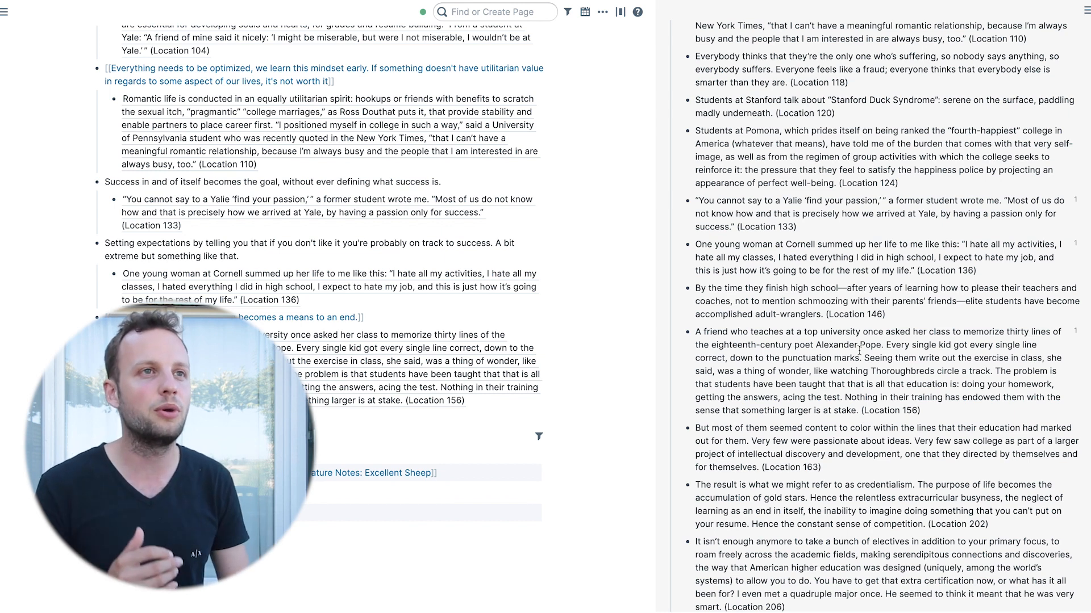
scroll(860, 350, "down", 1)
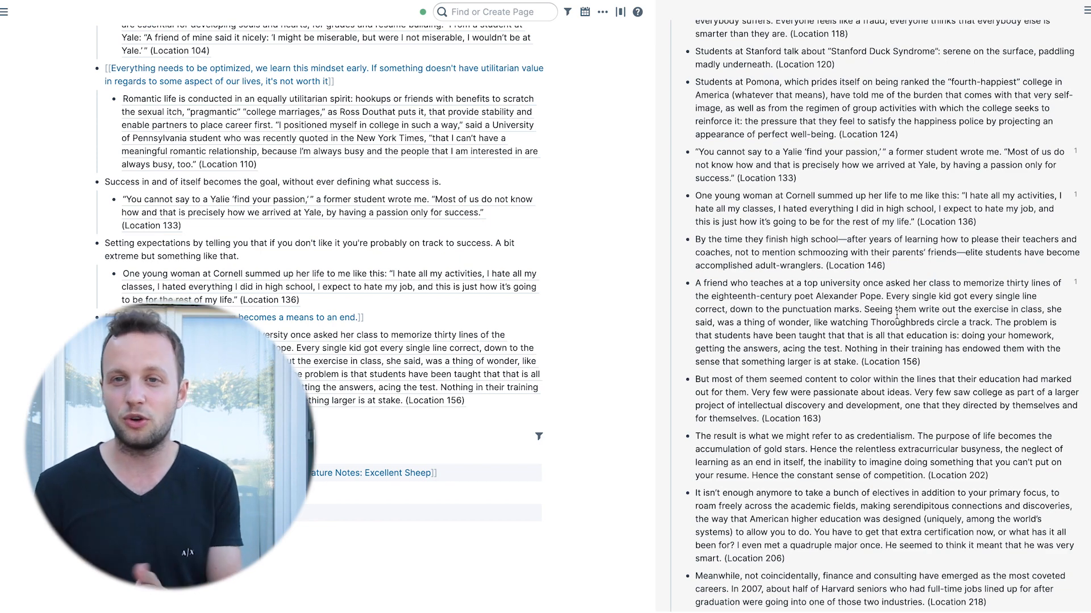
scroll(896, 314, "down", 10)
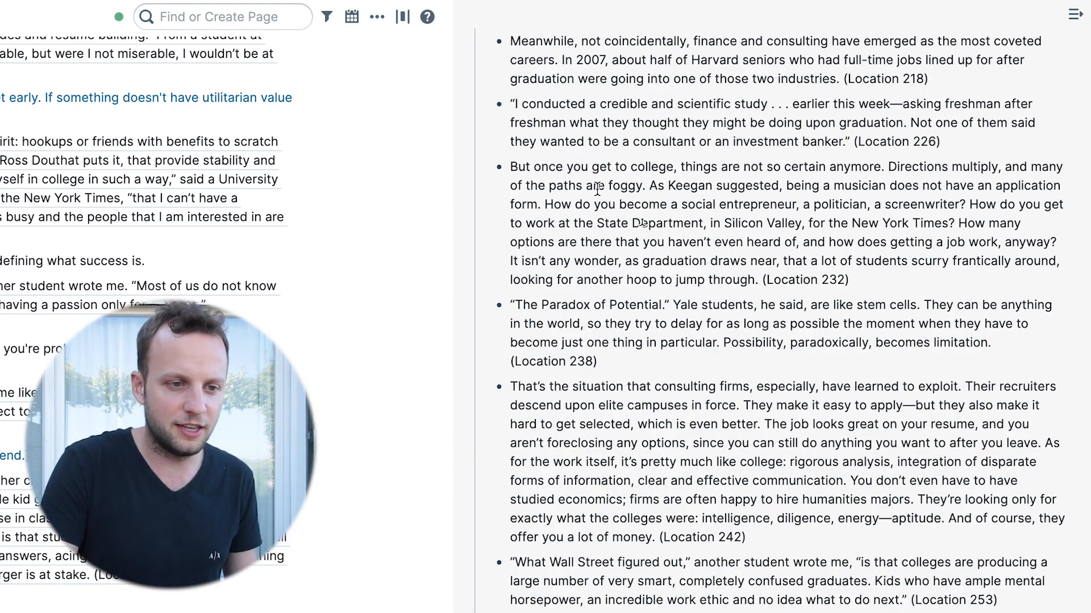
left_click_drag(510, 167, 861, 280)
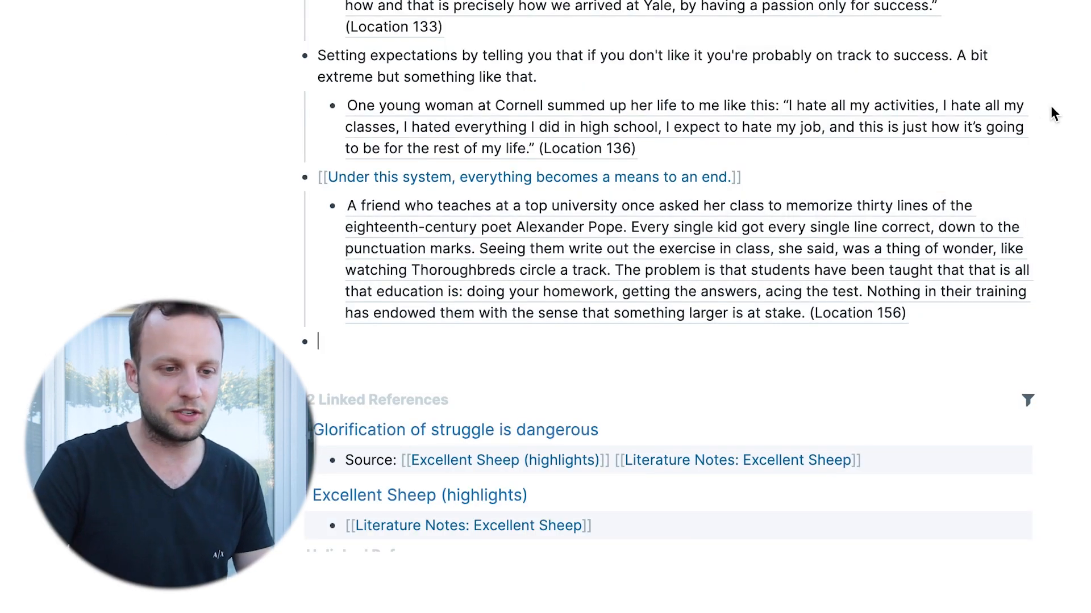
Write a new literature note saying many professional paths lack clear blueprints, making transitions into a passion extremely difficult for milestone-driven people.
type("A lot of professional paths don't have clear blueprints to follow, especially those related to creative fields and entrepreneurships. For people who have derived their sense of value from achieving")
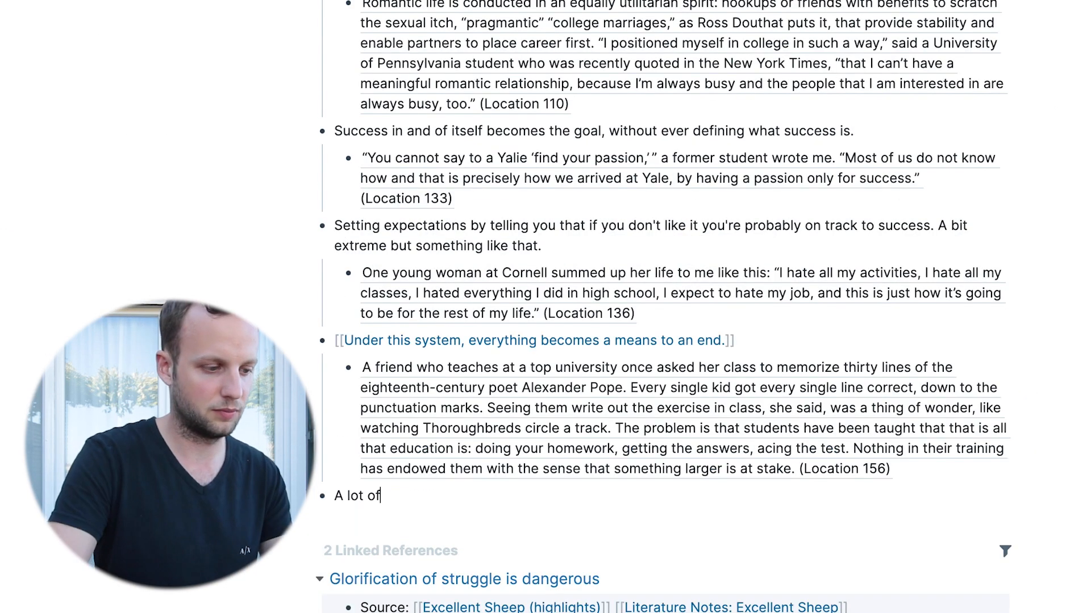
type(" milestones laid out for them, transitioning into a field of their passion but without a pre-determine")
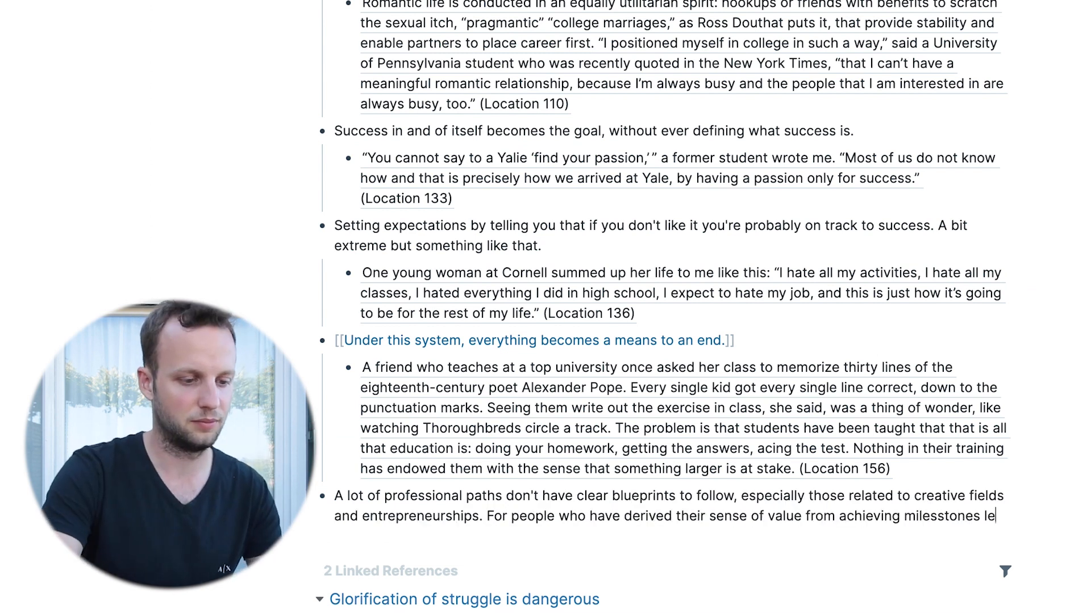
type("d path to success can be extremely difficult.")
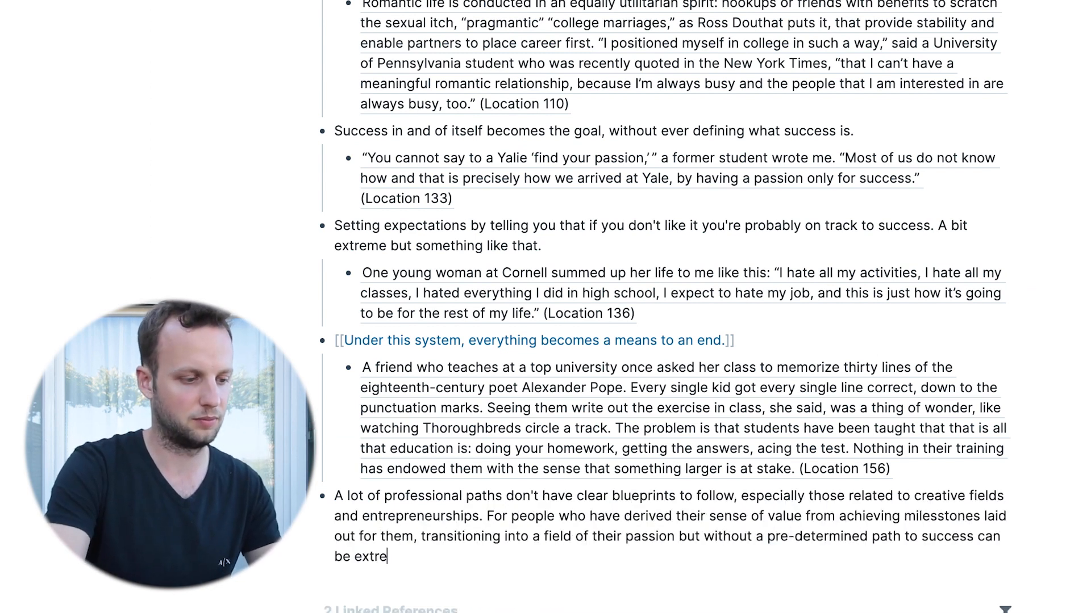
Nest a reference to the Location 232 highlight under the note about professional paths.
scroll(587, 394, "down", 3)
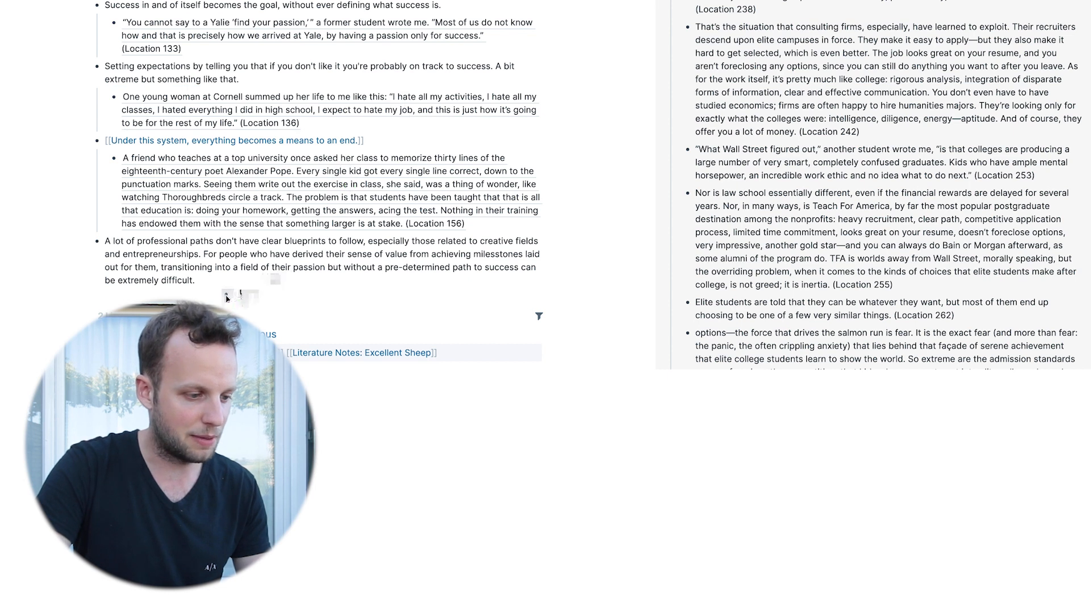
left_click_drag(226, 299, 226, 298)
scroll(275, 282, "down", 2)
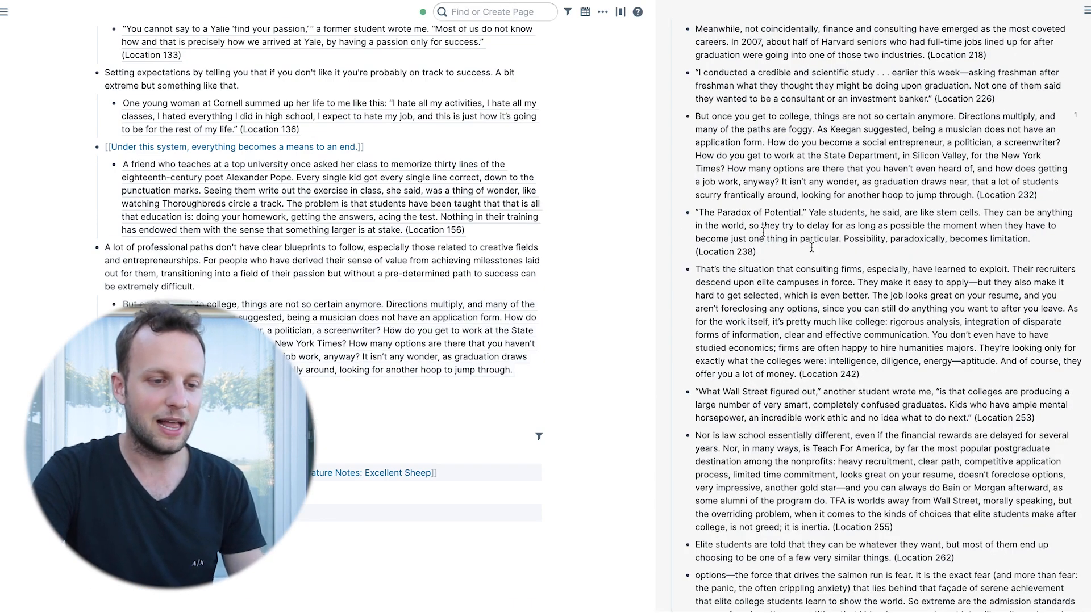
Write a literature note defining "Stemcell syndrome" as fear of specializing too early, linking it to the 'graduate programmes' of investment banks and consulting firms.
scroll(887, 260, "down", 2)
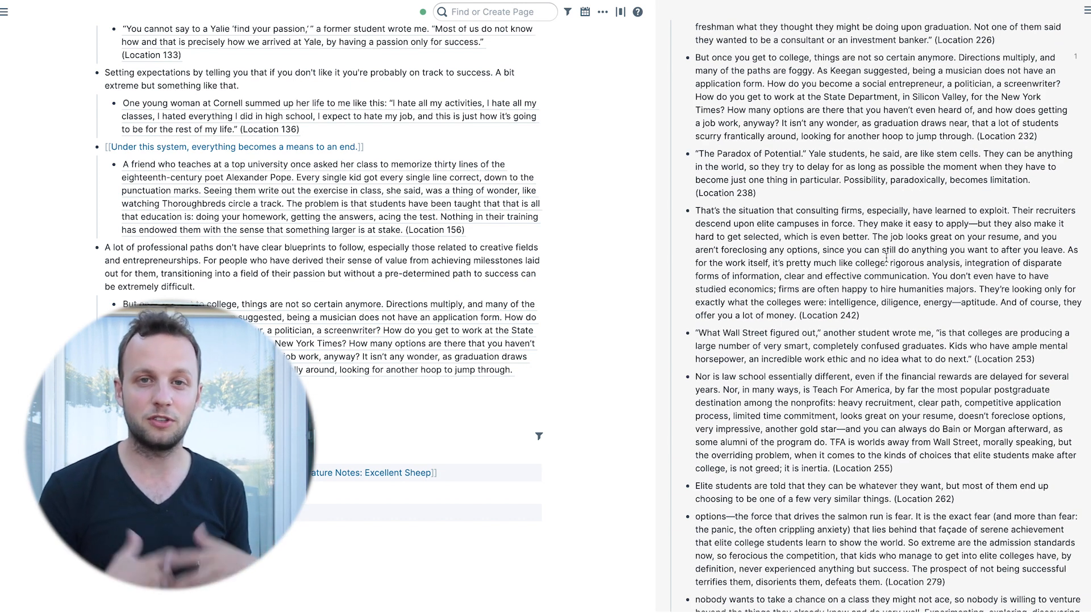
scroll(886, 257, "down", 1)
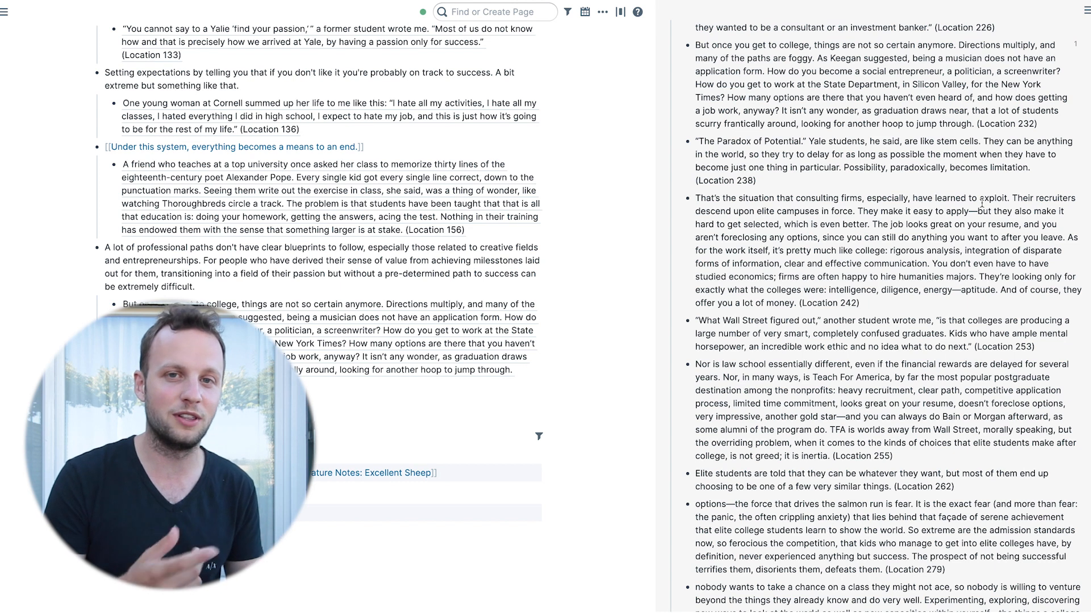
scroll(879, 125, "down", 5)
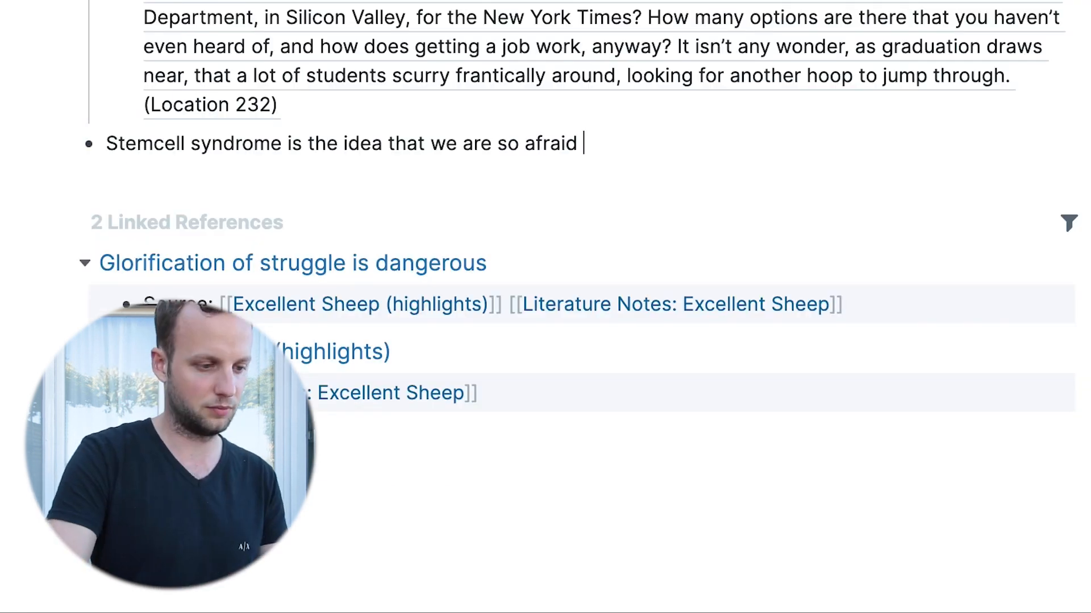
type("of specializing too early at the risk of losing potential options further down the line, that we stay generalized for as long as possible and want all the opt")
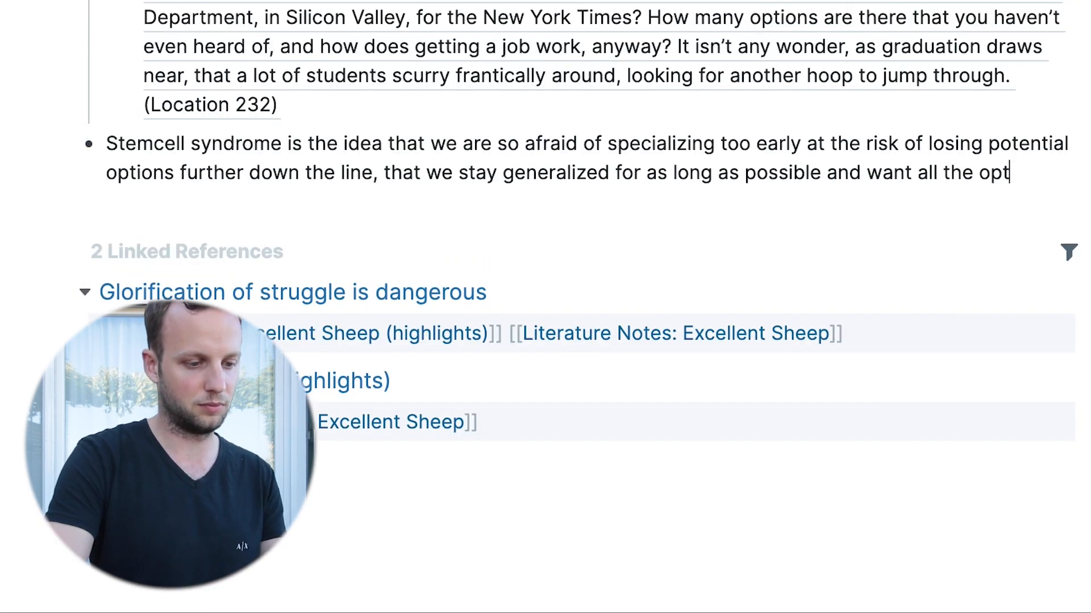
type("ions at all times, and that is why investment banks and consulting firms have seen so much success with their 'graduate programmes' offering entry level employees a stable, well paid track to becoming")
key("BackSpace")
key("BackSpace")
key("BackSpace")
key("BackSpace")
key("BackSpace")
key("BackSpace")
key("BackSpace")
key("BackSpace")
key("BackSpace")
type("wards success in their industry. Students end up choosing these professions because ")
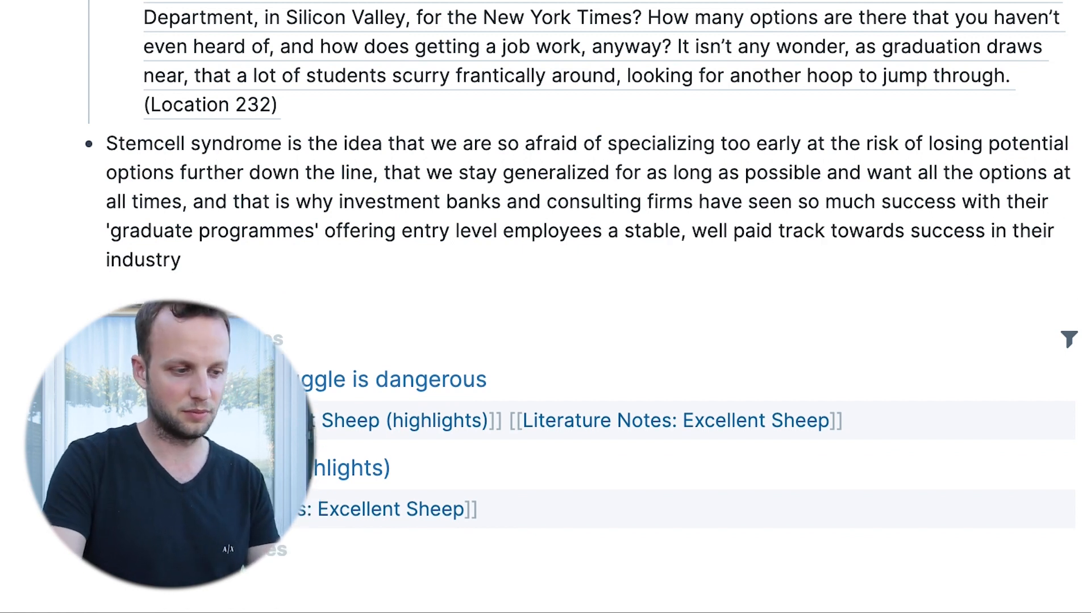
type("they lack any uncertainty, are well respected, and pay really well, even though comparatively few reported any interest in these positions when they started out at college.")
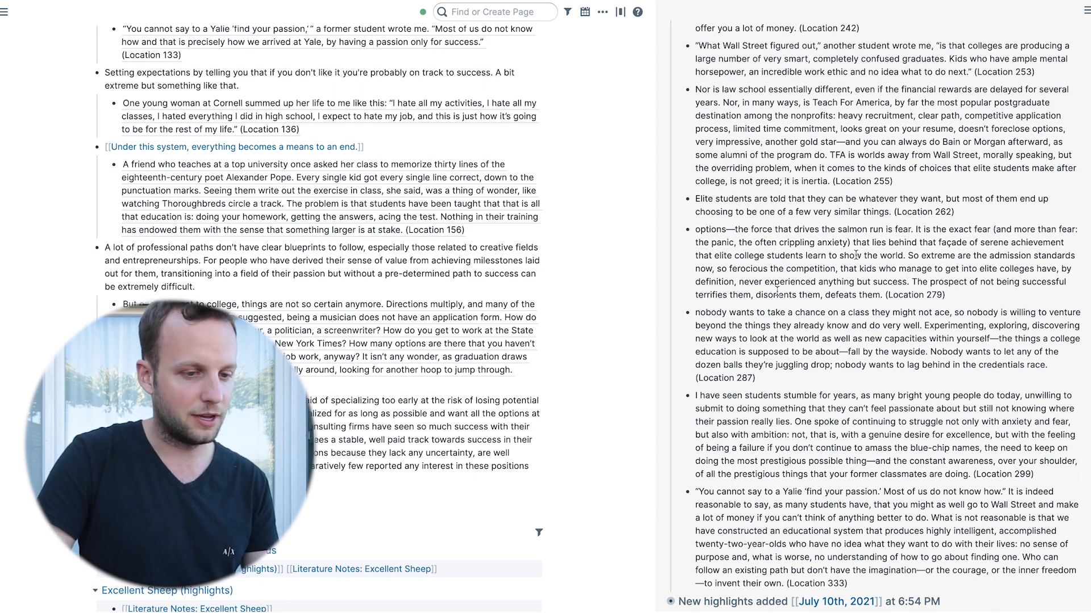
Nest references to the supporting highlights, including Locations 262, 238, 242 and 218, under the Stemcell syndrome note.
scroll(856, 255, "up", 4)
left_click_drag(687, 410, 409, 482)
left_click_drag(687, 78, 409, 516)
left_click_drag(687, 134, 418, 560)
scroll(795, 227, "up", 4)
scroll(420, 398, "down", 4)
left_click_drag(687, 102, 418, 462)
left_click_drag(687, 142, 417, 502)
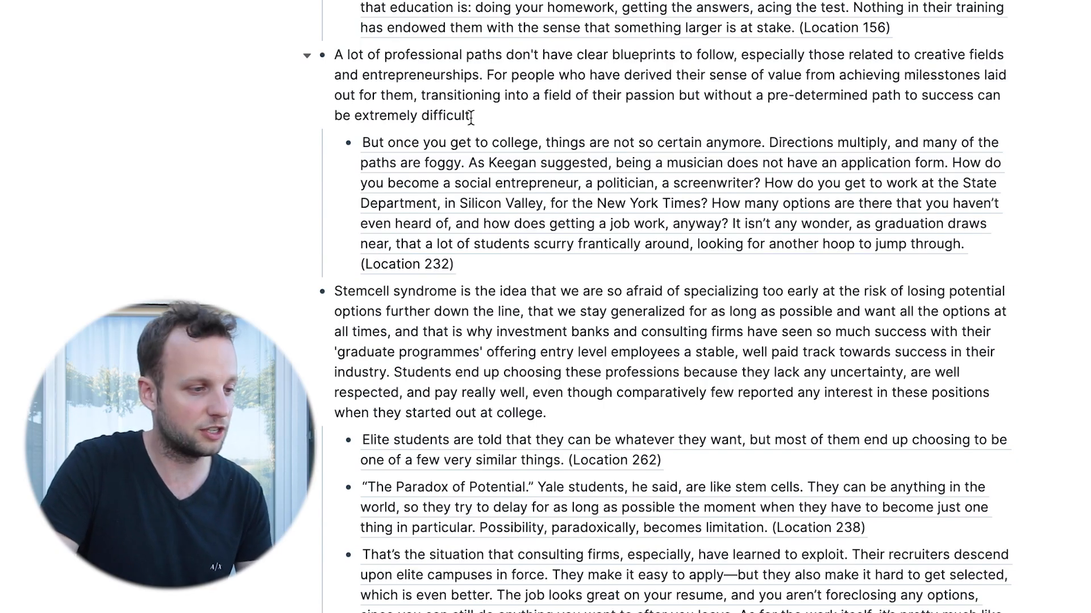
Turn the text of the professional paths note into a page link and open its page.
left_click_drag(470, 117, 337, 48)
type("[[")
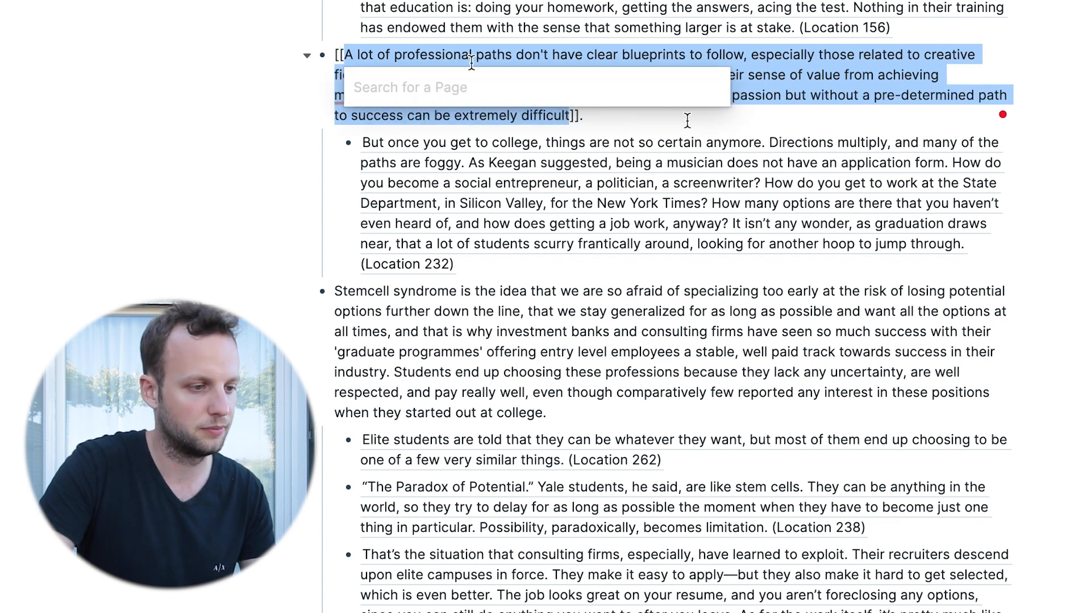
key("Escape")
left_click(506, 76)
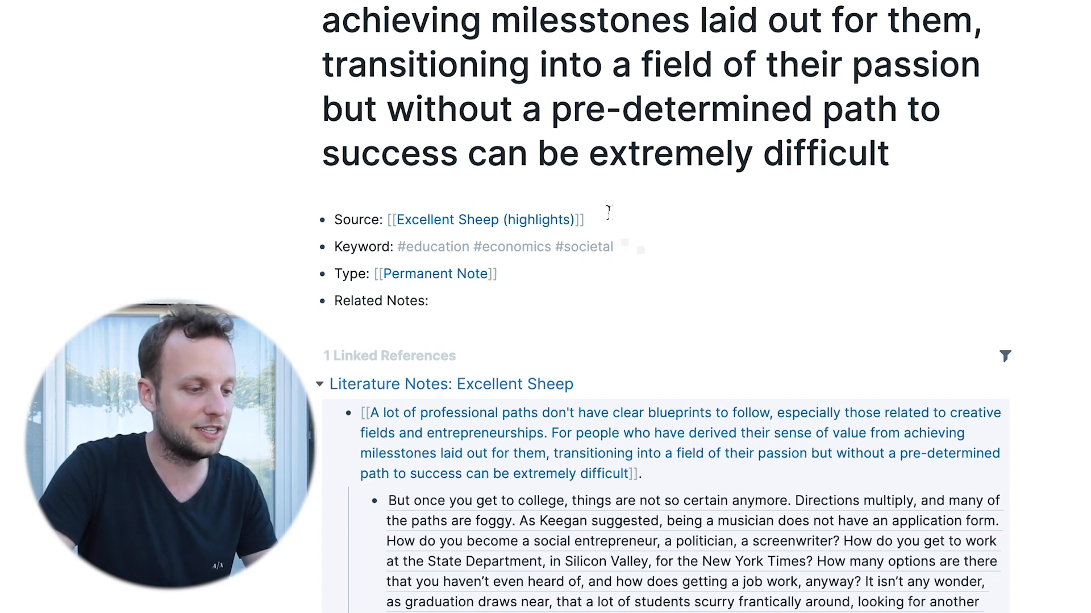
Replace the #economics and #societal keywords with #passion, #work, #career and #success, keeping #education.
left_click(638, 250)
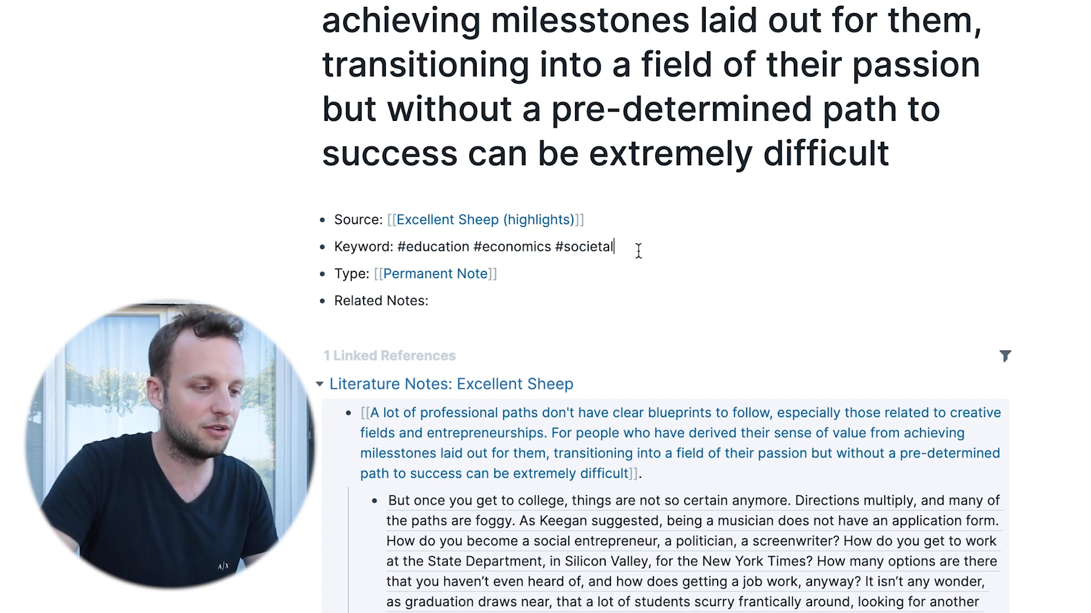
left_click_drag(622, 250, 479, 244)
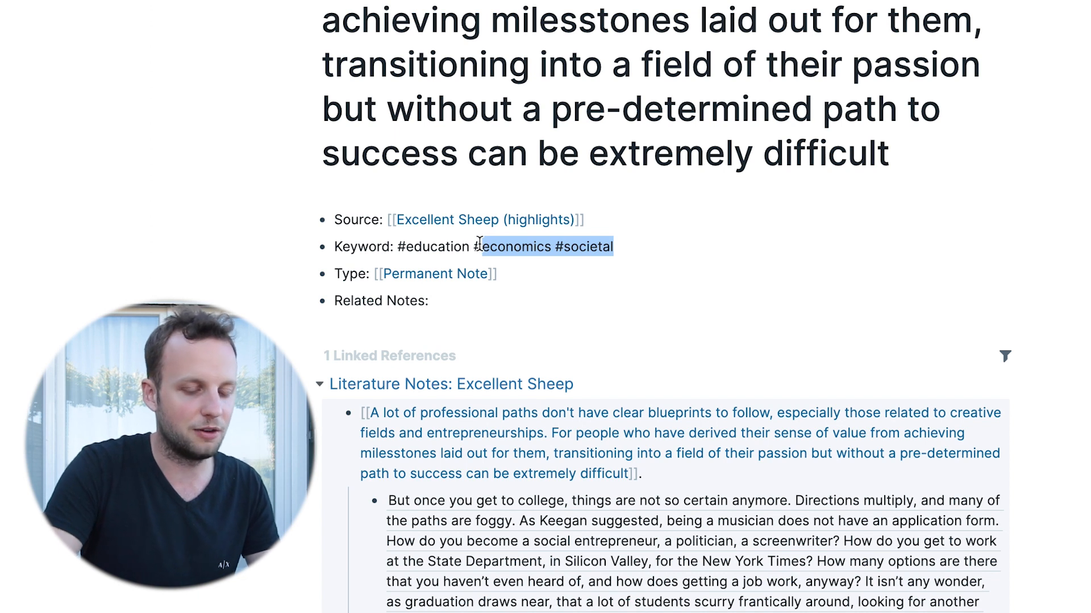
key("BackSpace")
key("BackSpace")
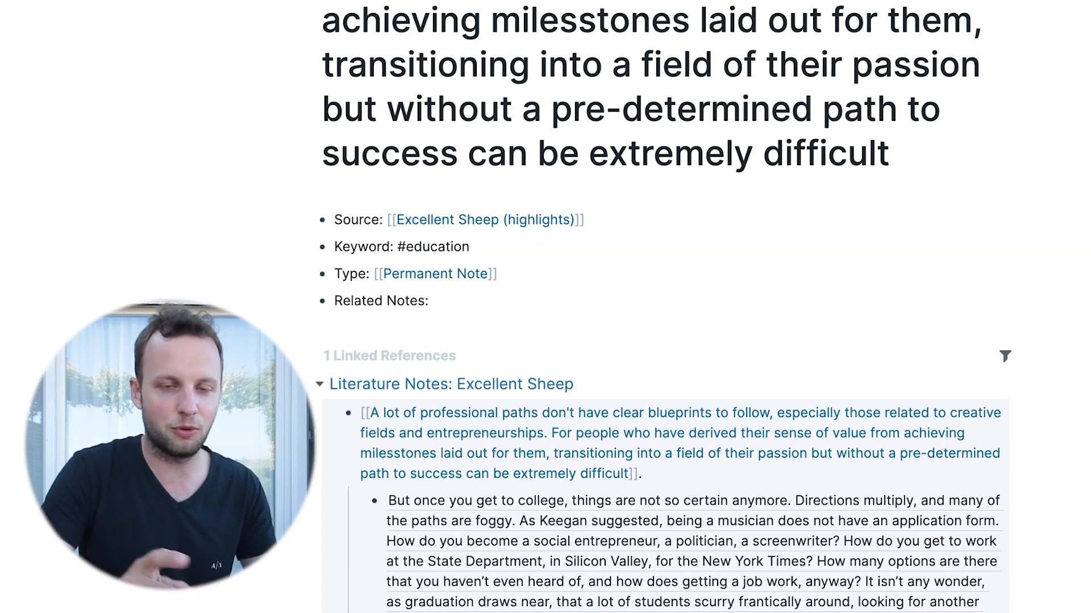
type("#passio")
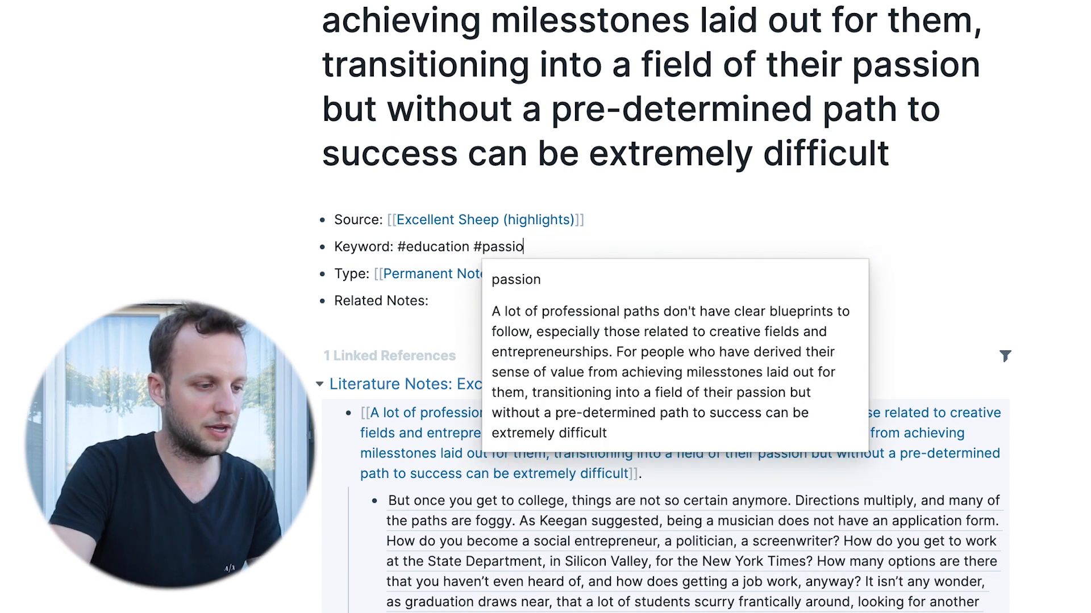
type("n #")
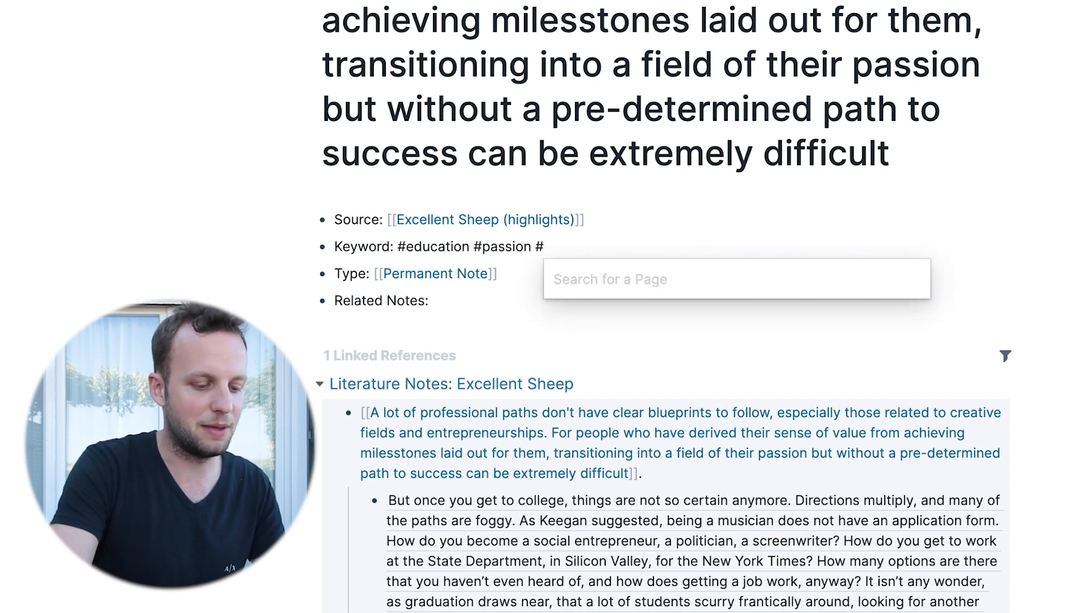
type("work #career")
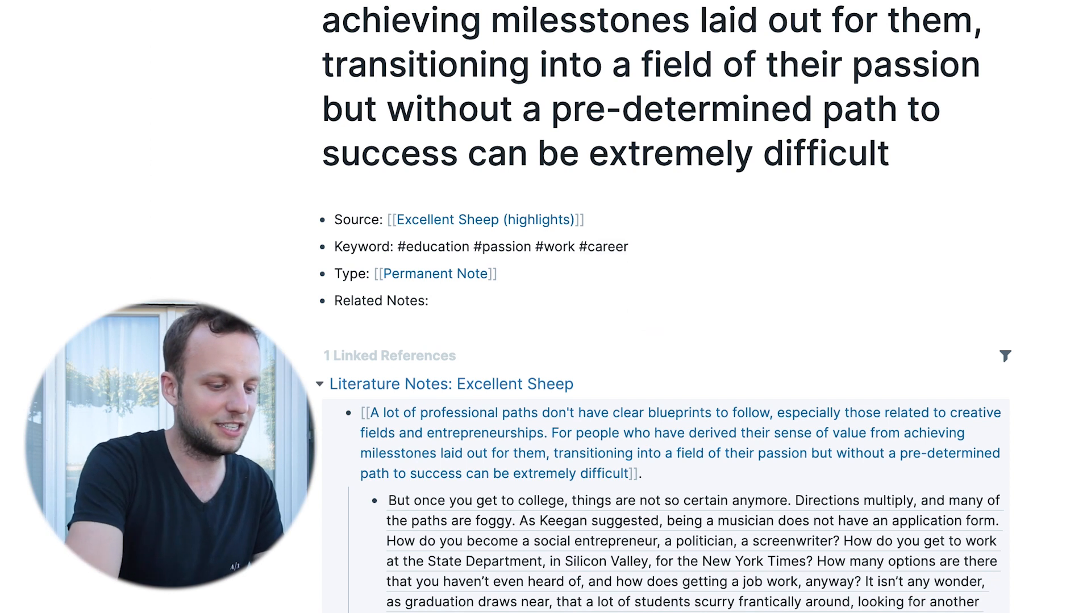
type(" #success")
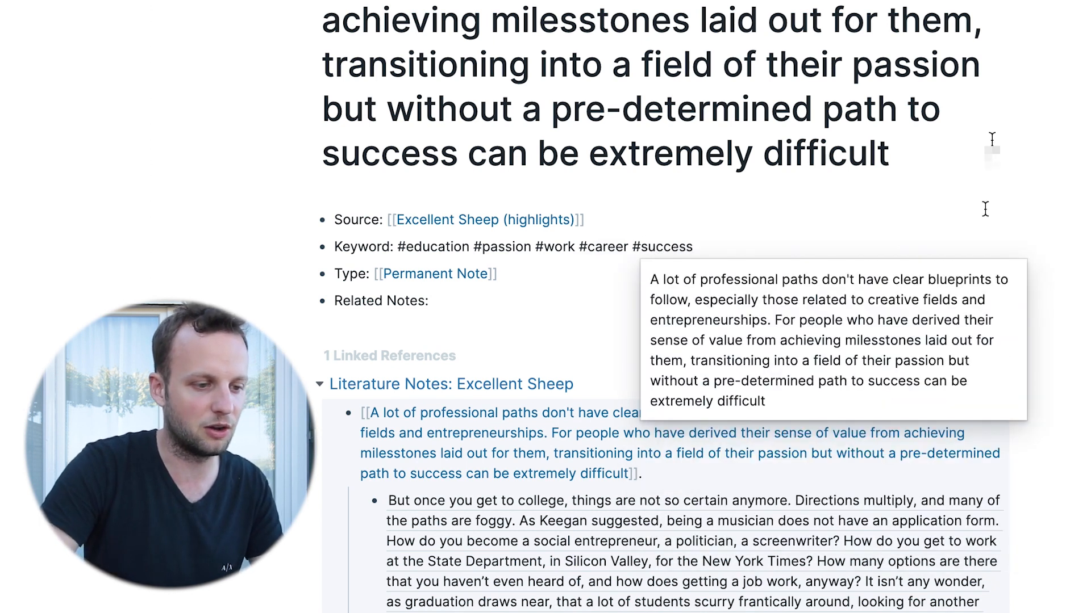
key("Up")
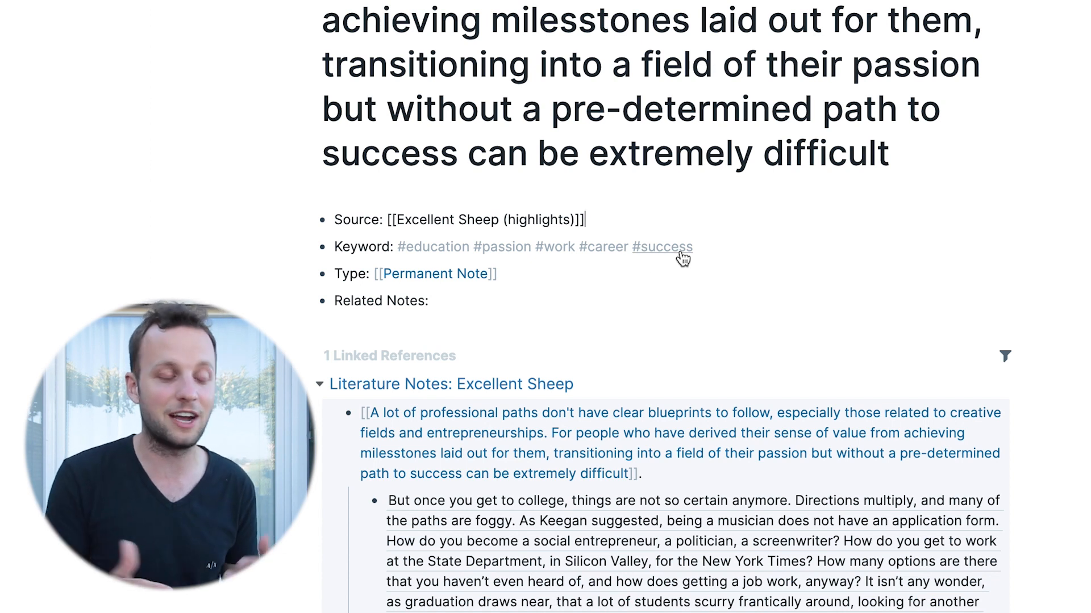
Begin the page's body text with "One of the" below Related Notes, leaving an empty bullet in between.
left_click(547, 305)
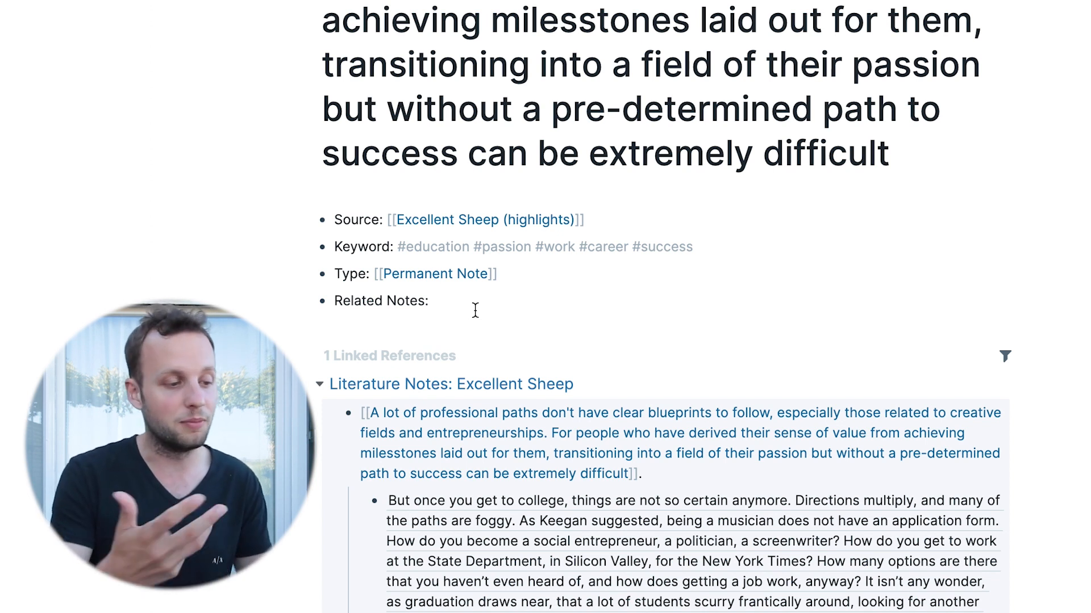
key("Return")
key("Return")
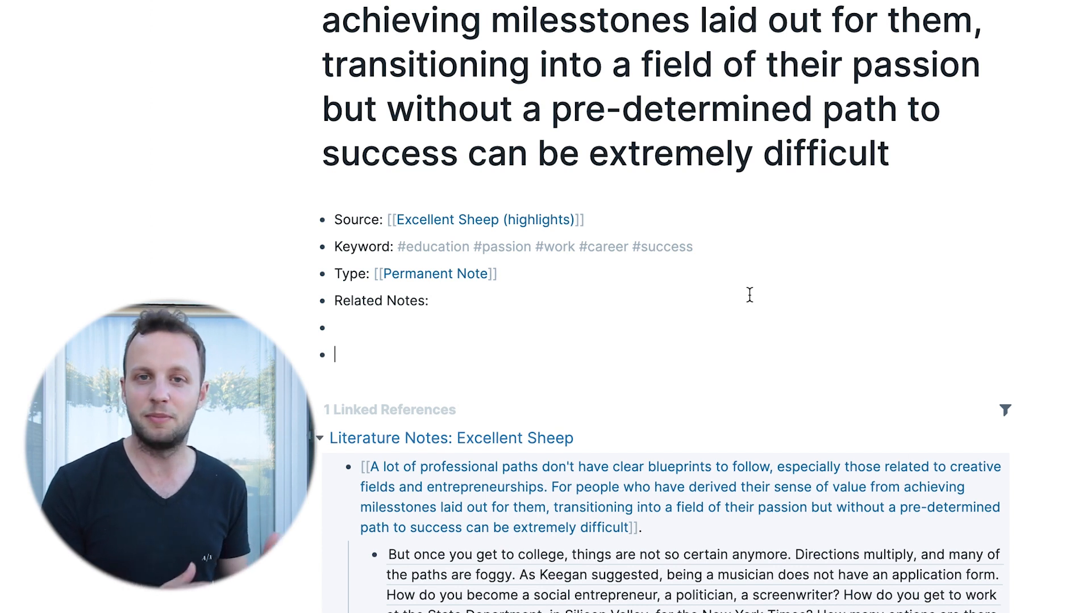
type("One of")
type("the")
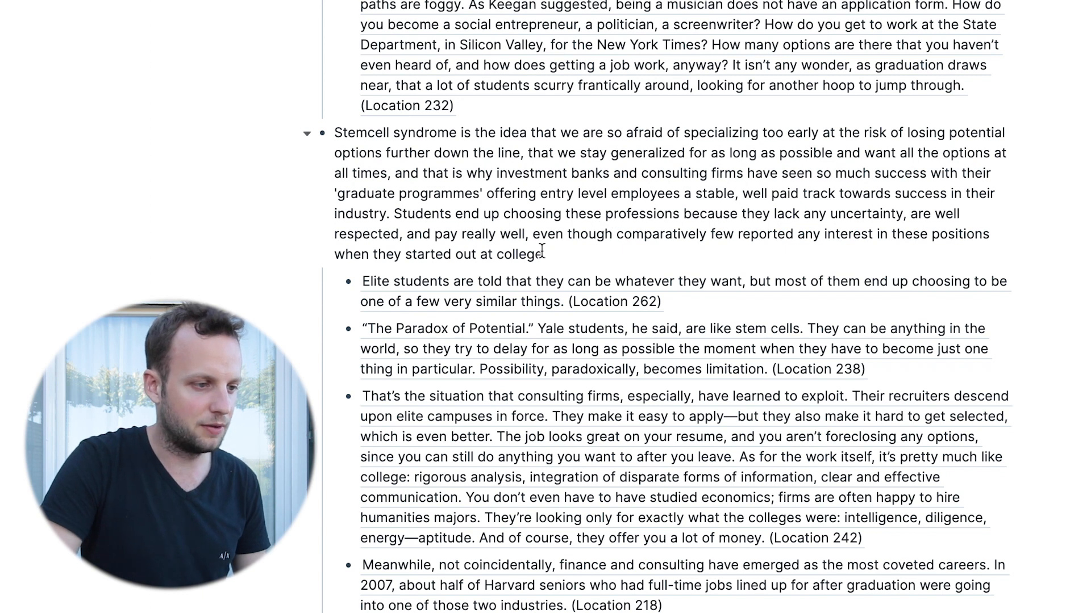
Turn the text of the Stemcell syndrome literature note into a page link and open its page.
left_click_drag(541, 254, 324, 139)
left_click(322, 134)
scroll(753, 140, "down", 2)
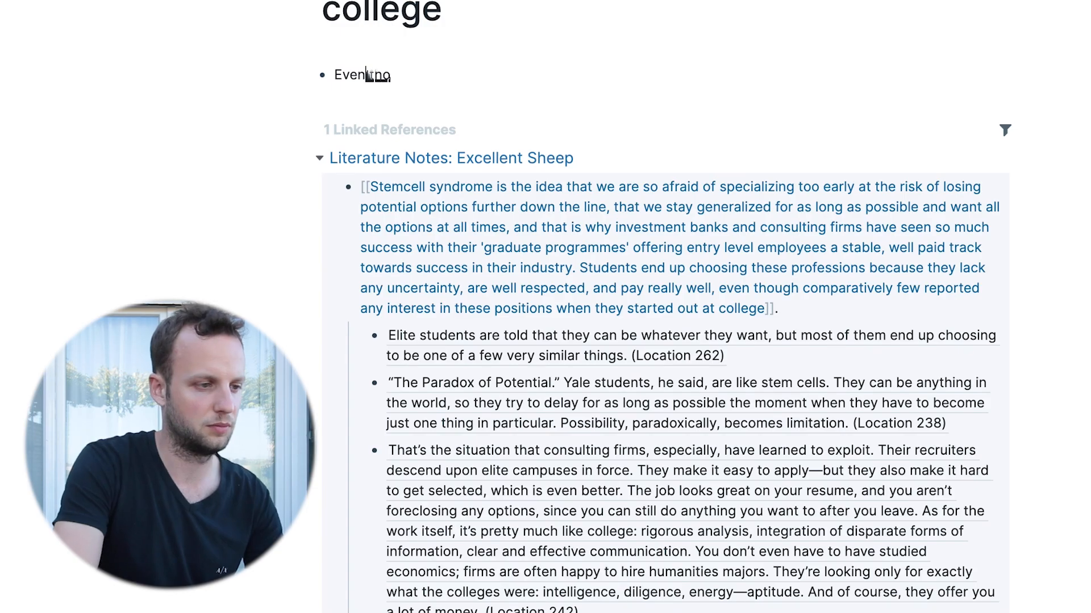
Write two body paragraphs on why elite graduates choose investment banking and consulting, explaining the 'stemcell syndrome' and 'paradox of choice'.
type("thoug")
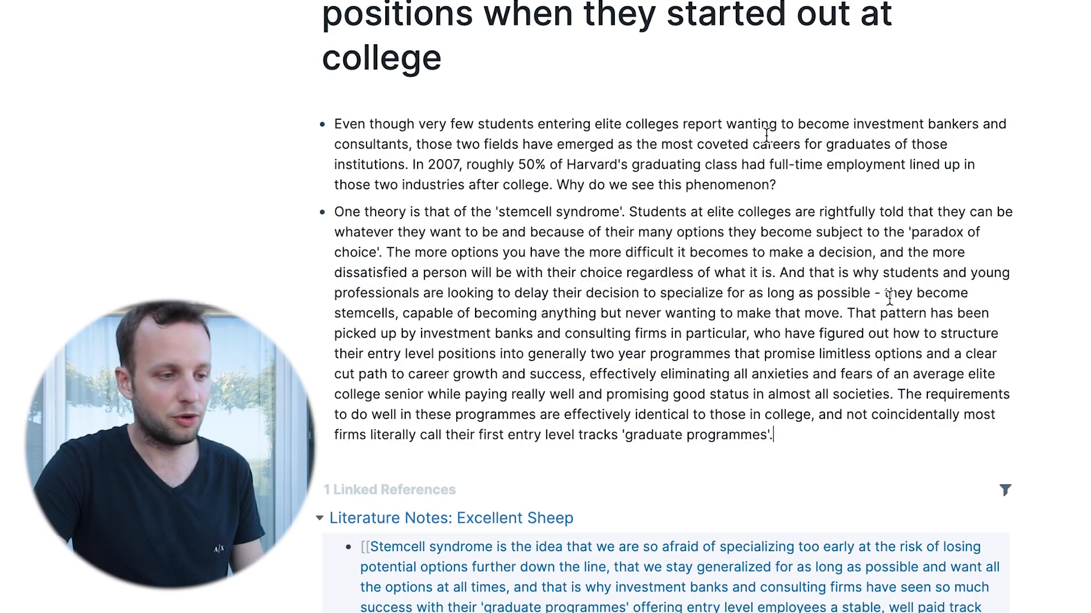
left_click(411, 164)
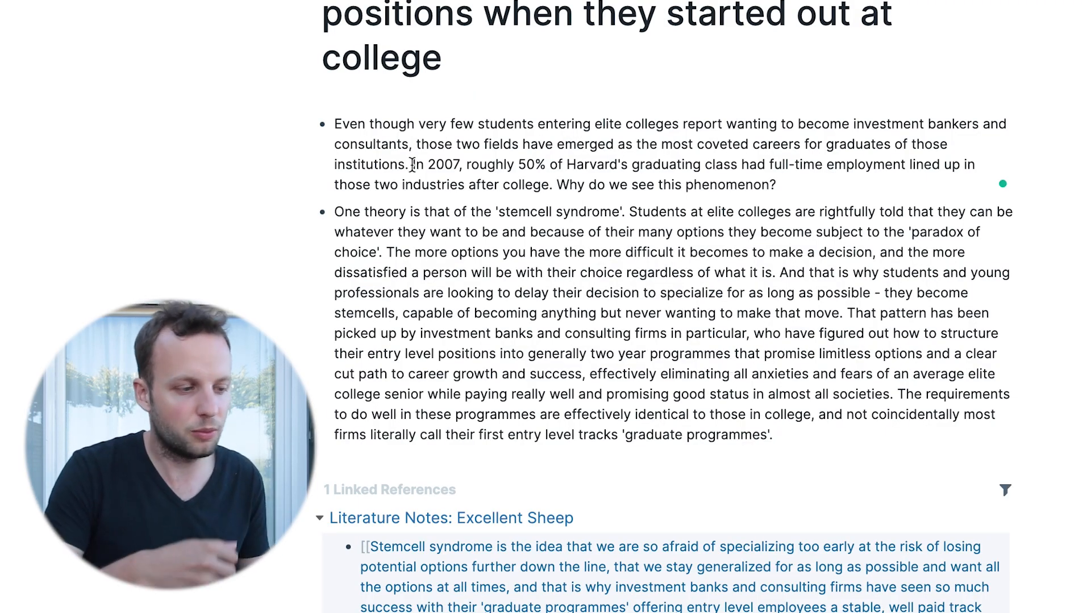
Compare the note's two paragraphs, including the 2007 Harvard sentence, with the source highlights in the linked references.
left_click_drag(413, 165, 799, 178)
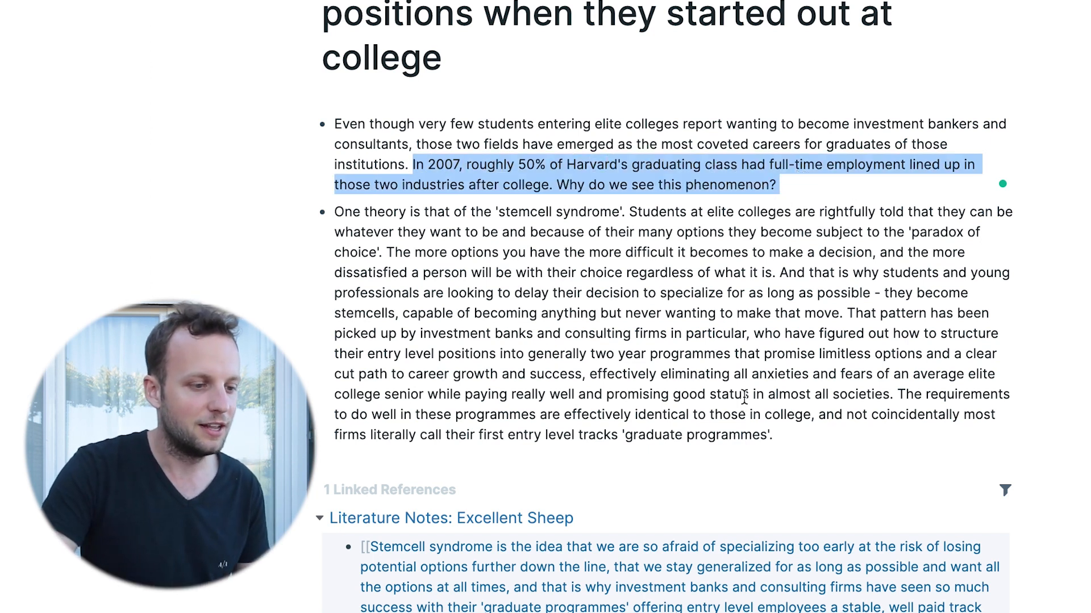
scroll(744, 398, "down", 5)
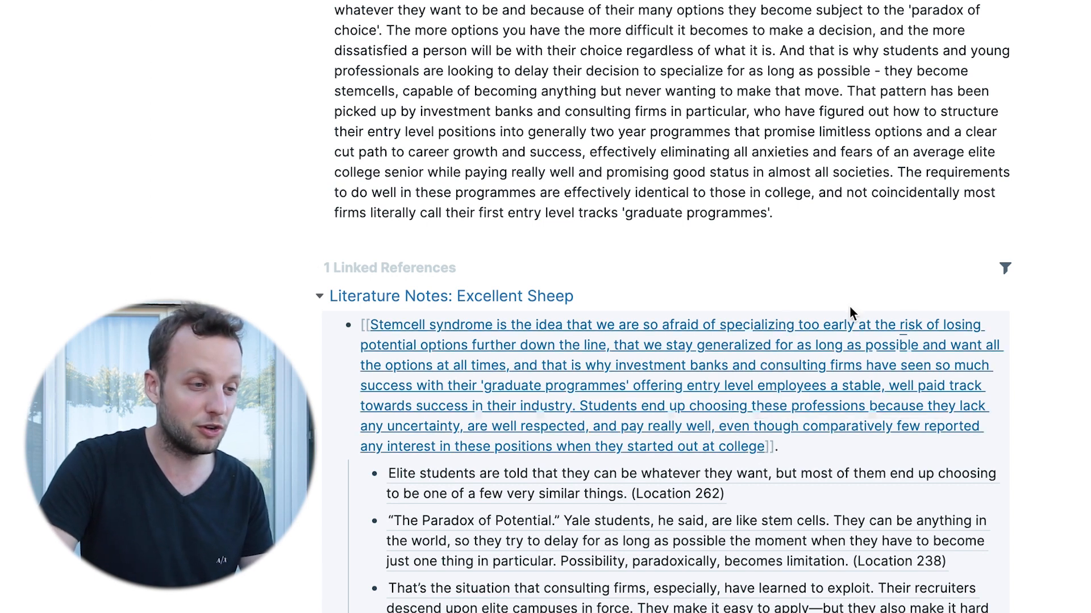
scroll(849, 312, "up", 1)
scroll(849, 324, "up", 5)
scroll(829, 198, "down", 10)
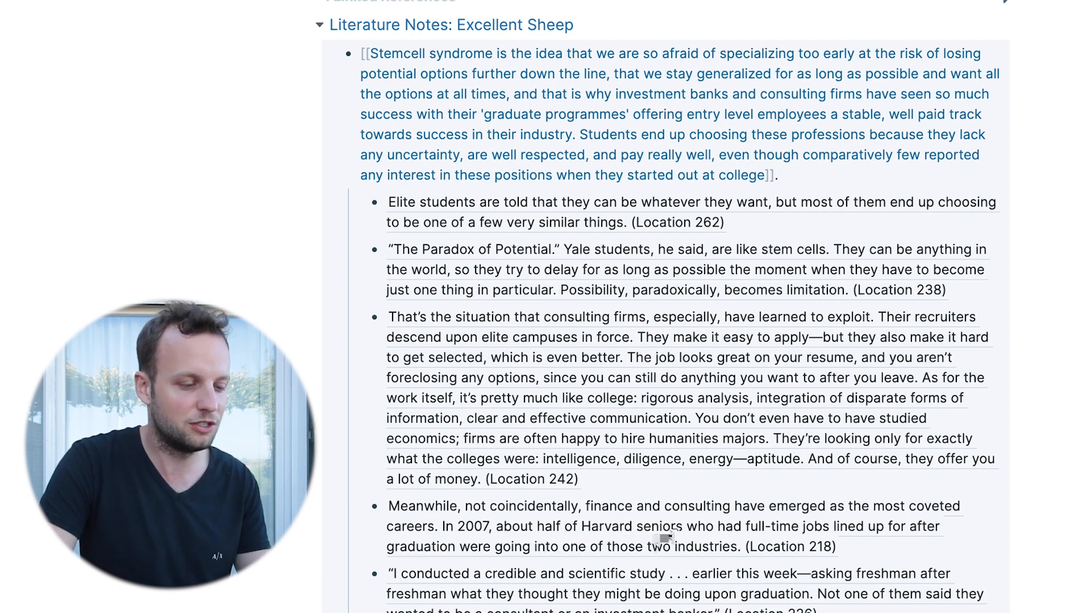
scroll(689, 507, "down", 1)
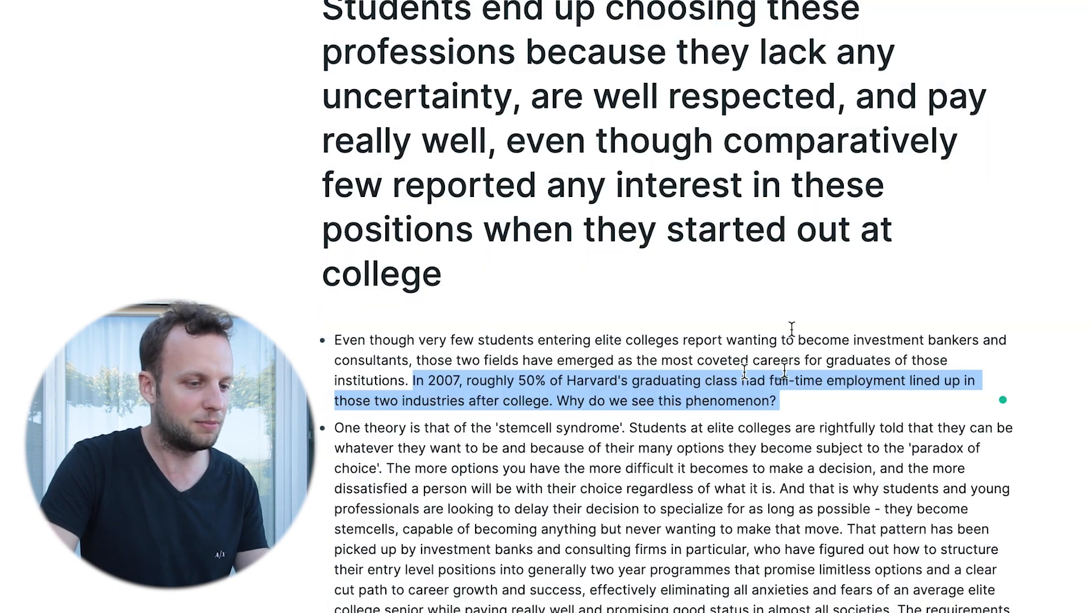
left_click(962, 364)
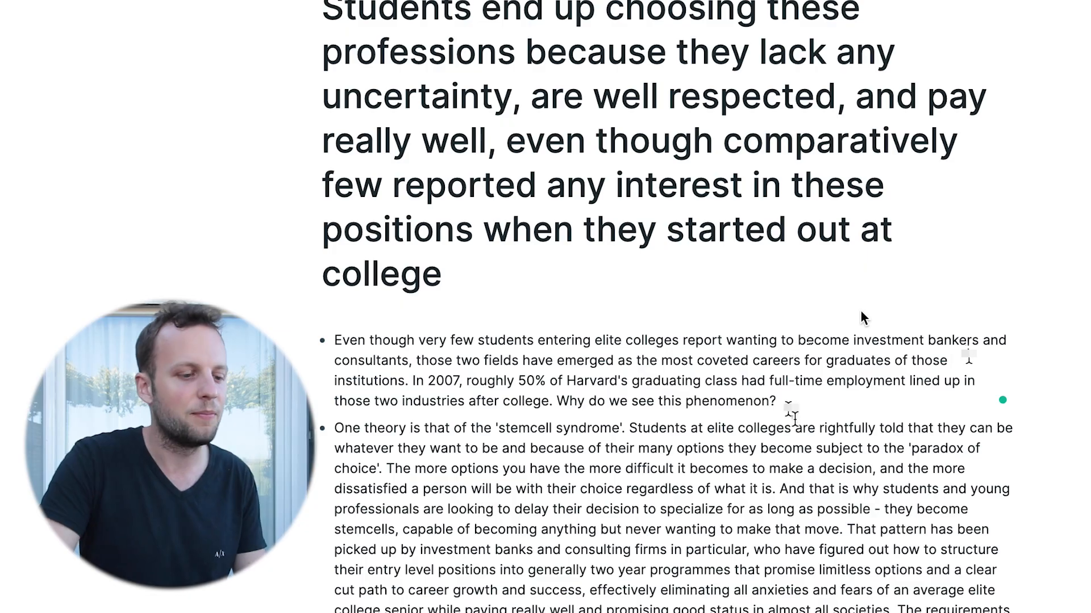
scroll(860, 311, "down", 10)
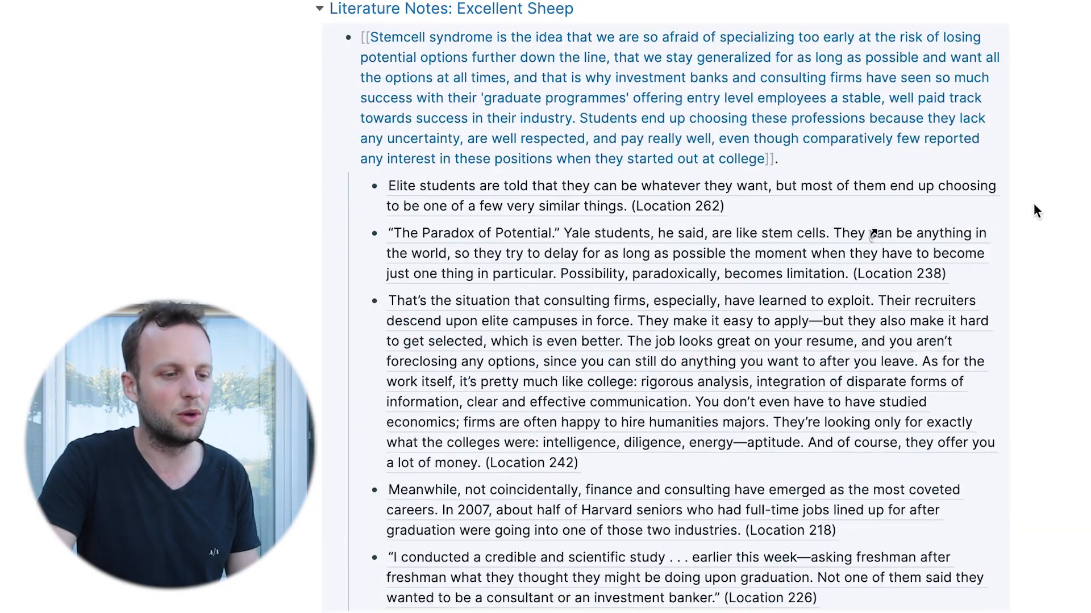
scroll(875, 230, "up", 10)
scroll(875, 230, "down", 3)
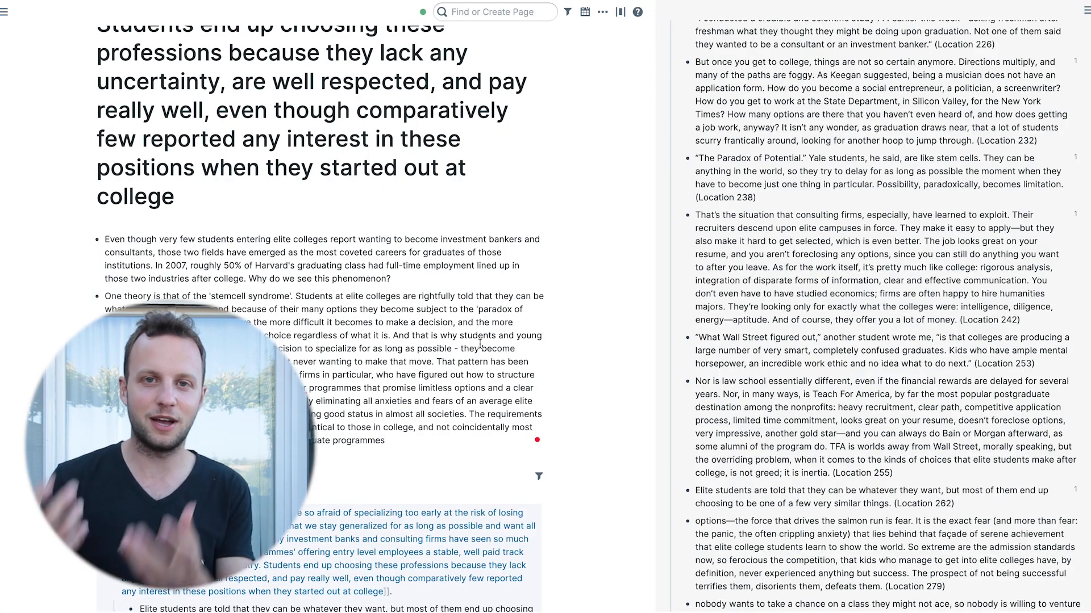
scroll(480, 345, "down", 2)
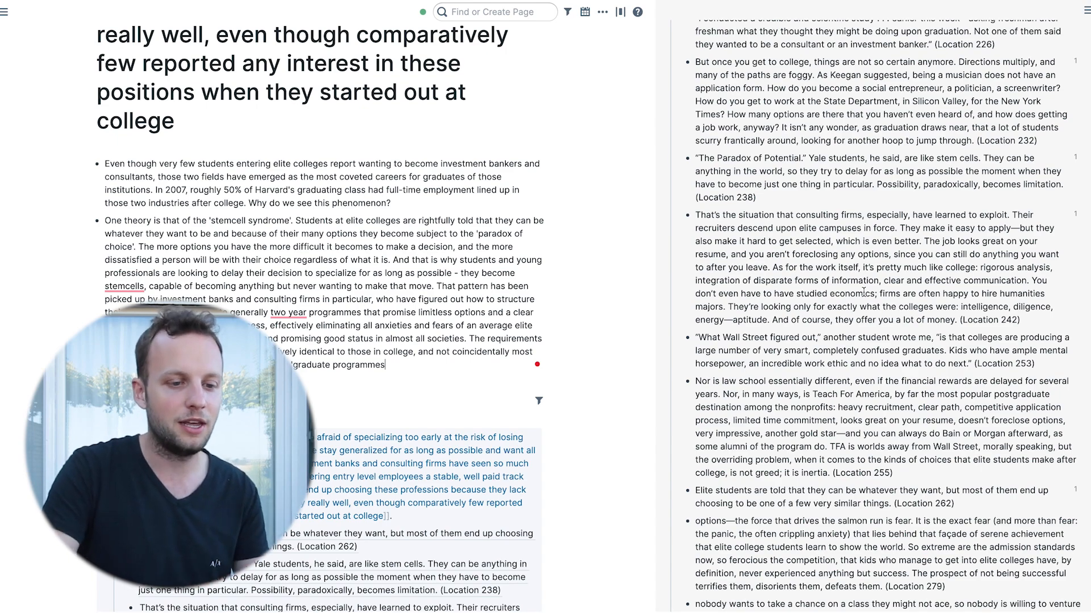
Close the Excellent Sheep (highlights) outline and open the Literature Notes: Excellent Sheep page from the linked references.
scroll(863, 292, "up", 20)
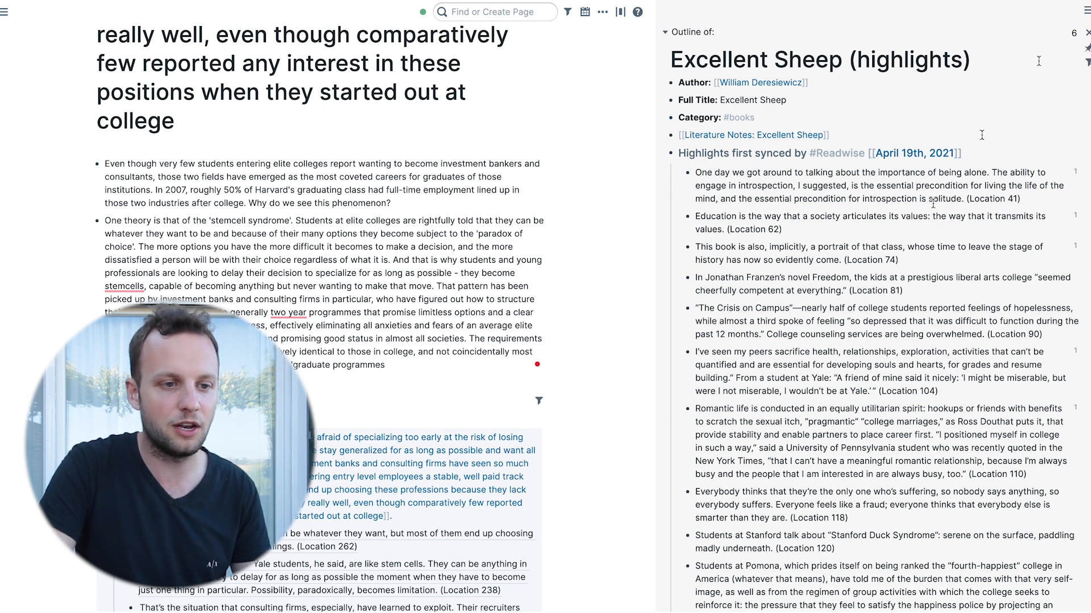
left_click(1086, 34)
scroll(696, 250, "down", 5)
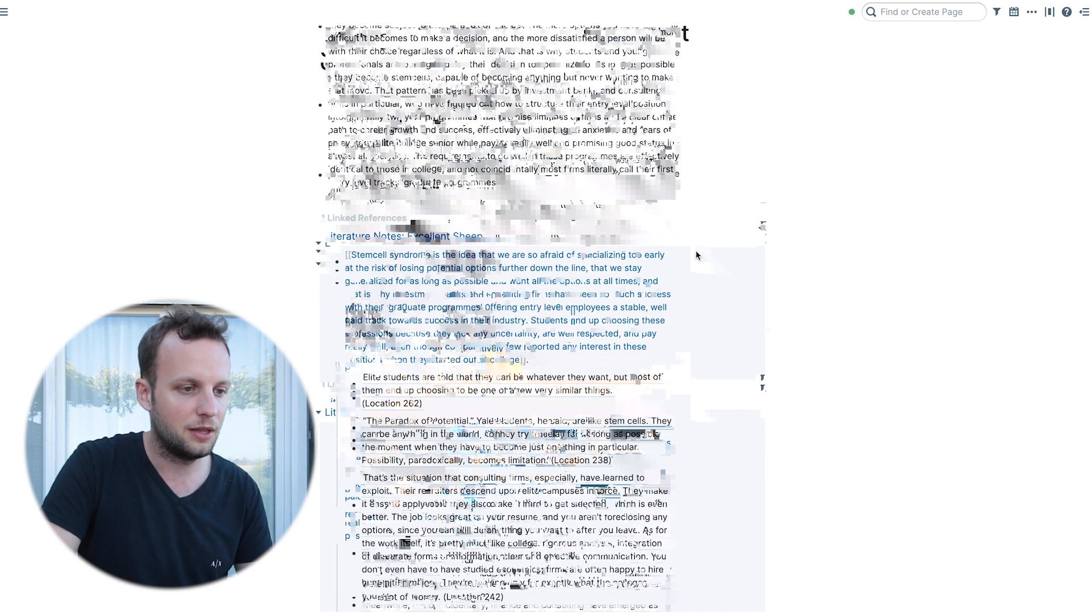
scroll(696, 252, "down", 2)
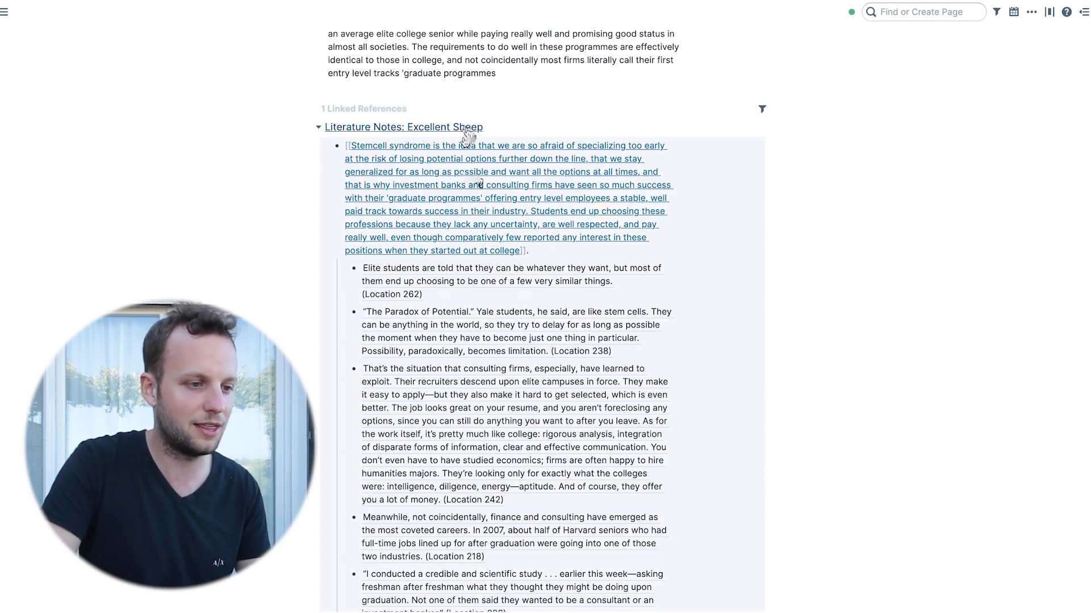
left_click(465, 129)
scroll(509, 192, "up", 10)
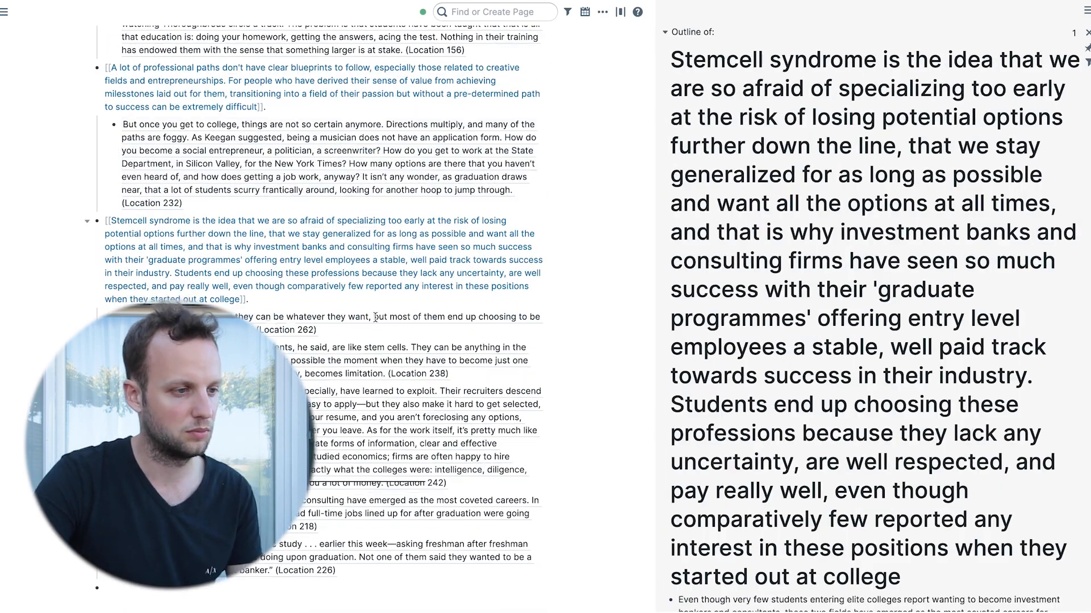
scroll(460, 295, "down", 5)
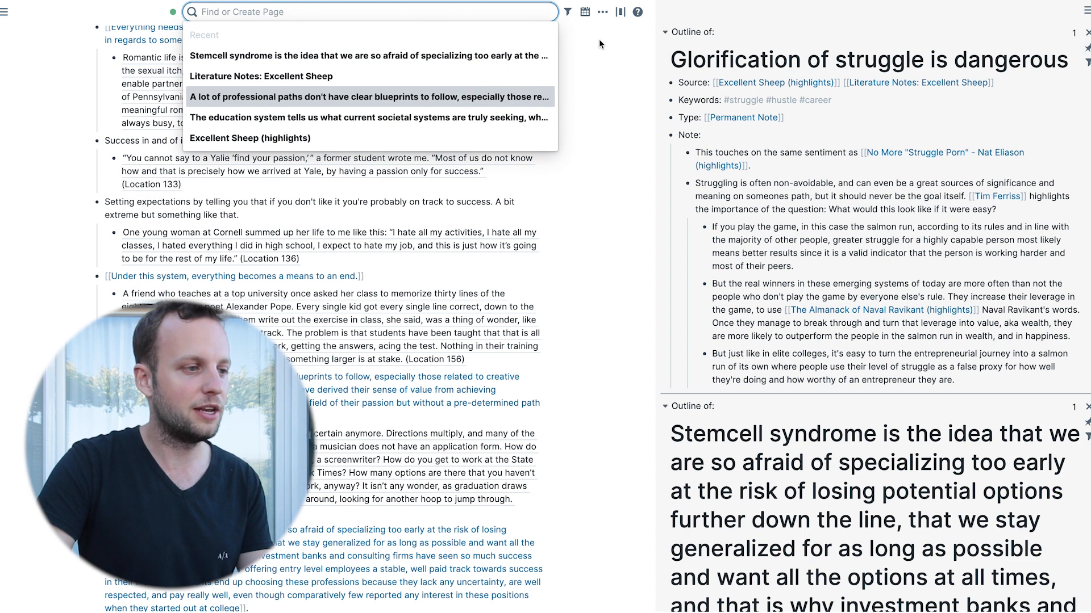
Enter "Stem cell syndrome: Elite colleges and the endemic of investment bankers and consultants" under July 12th, 2021 in the daily notes.
left_click(613, 58)
left_click(5, 11)
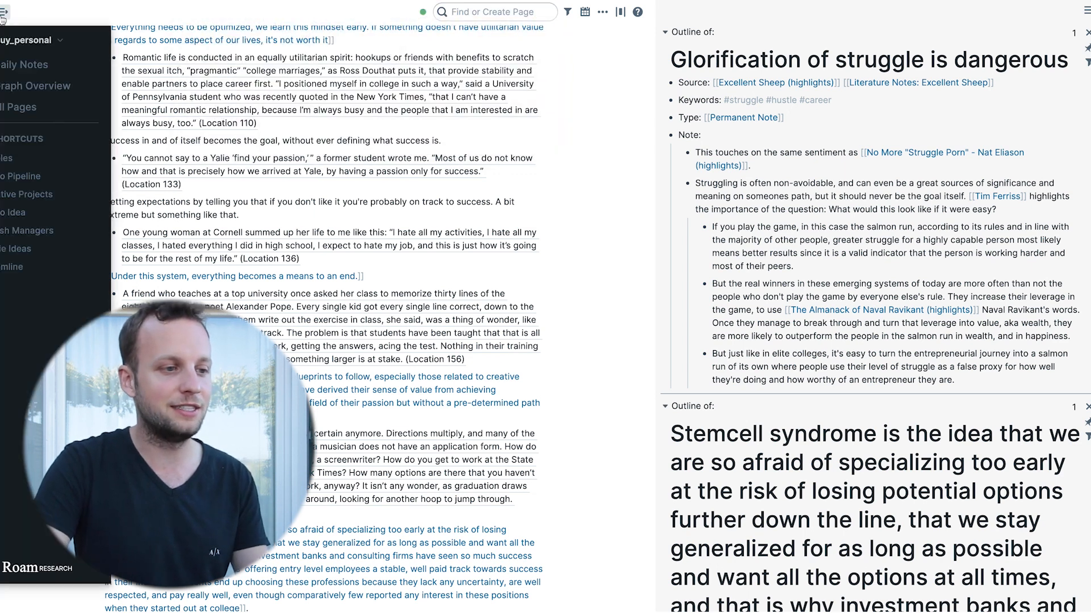
left_click(40, 37)
left_click(411, 106)
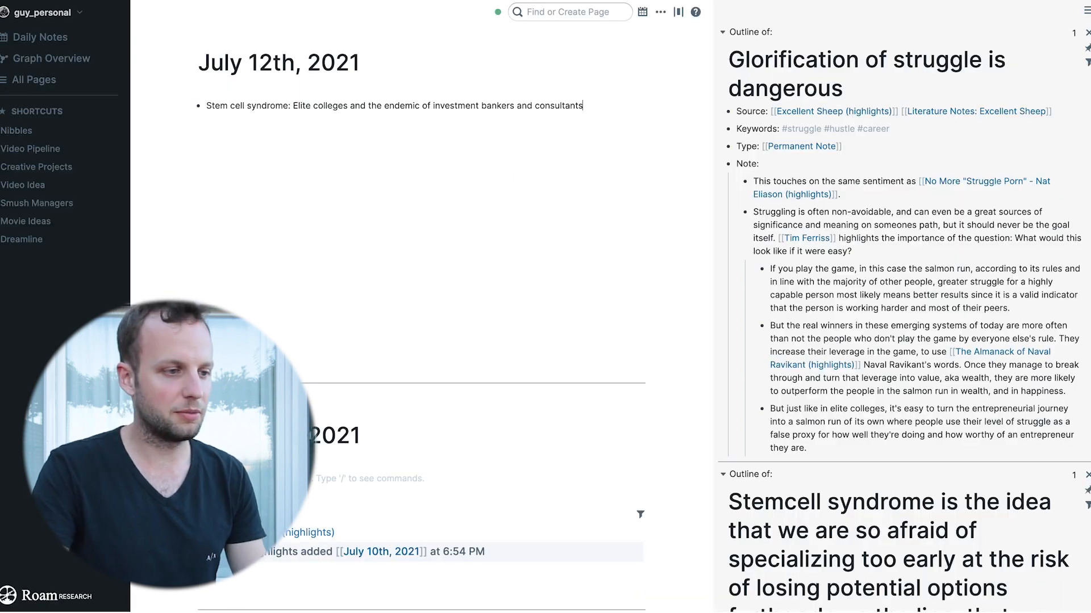
Turn the July 12th, 2021 bullet's whole text into a page link and open the new page.
key("ctrl+a")
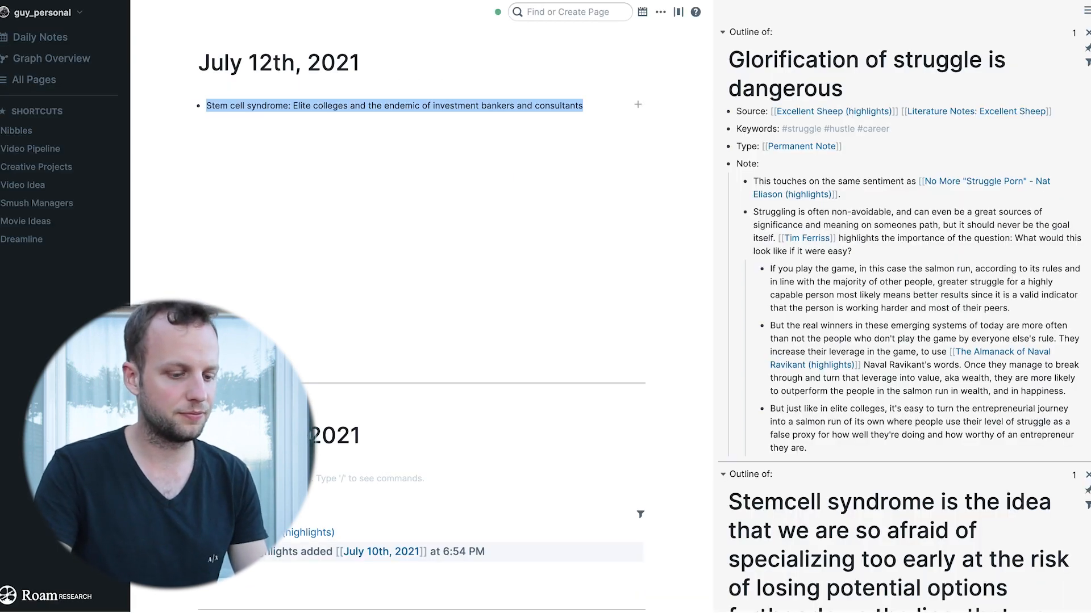
type("[[")
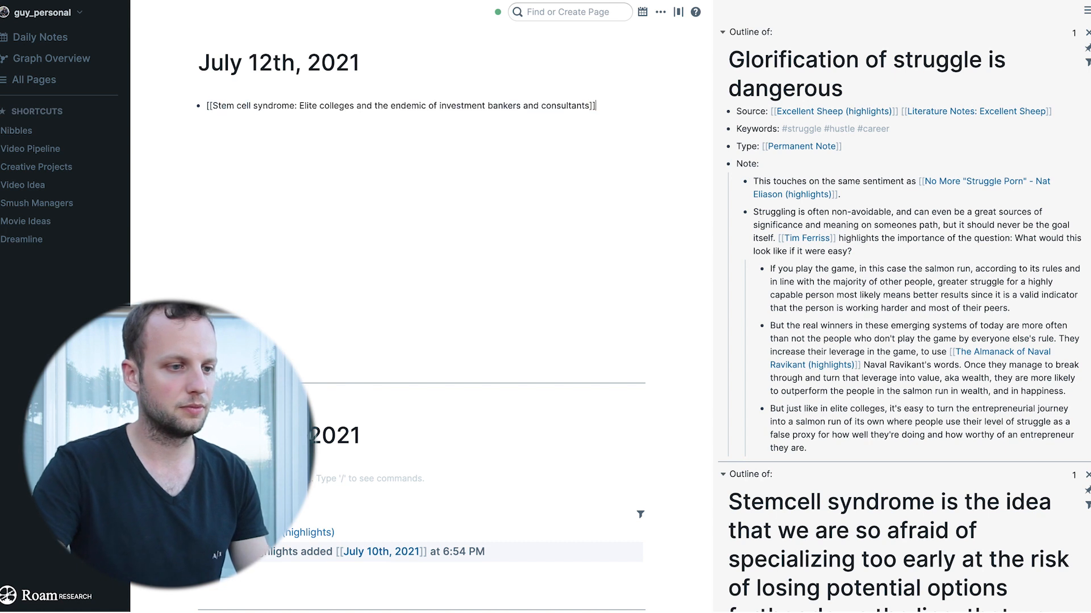
left_click(592, 173)
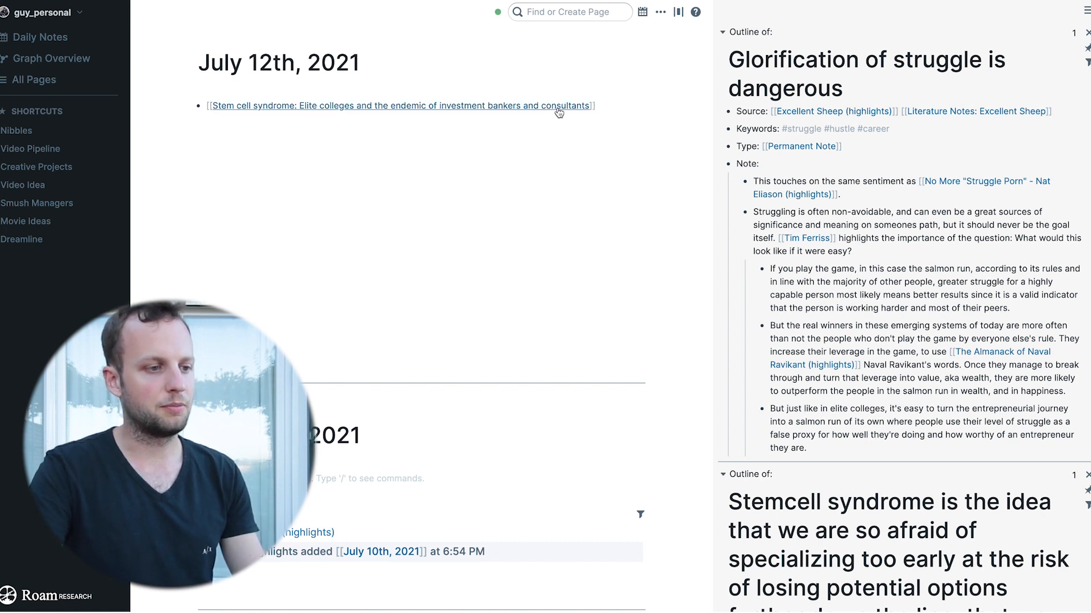
left_click(559, 107)
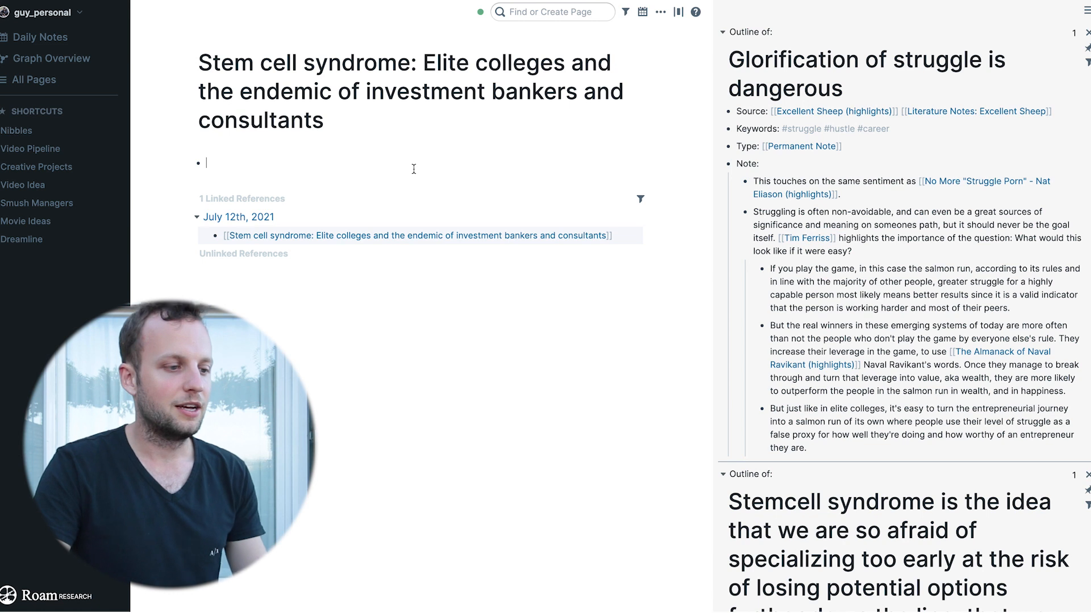
Outline the article page with the bullets "Intro", "Argument 1", "Cite Opposing Argument" and a closing bullet beginning "Close with an".
left_click(414, 168)
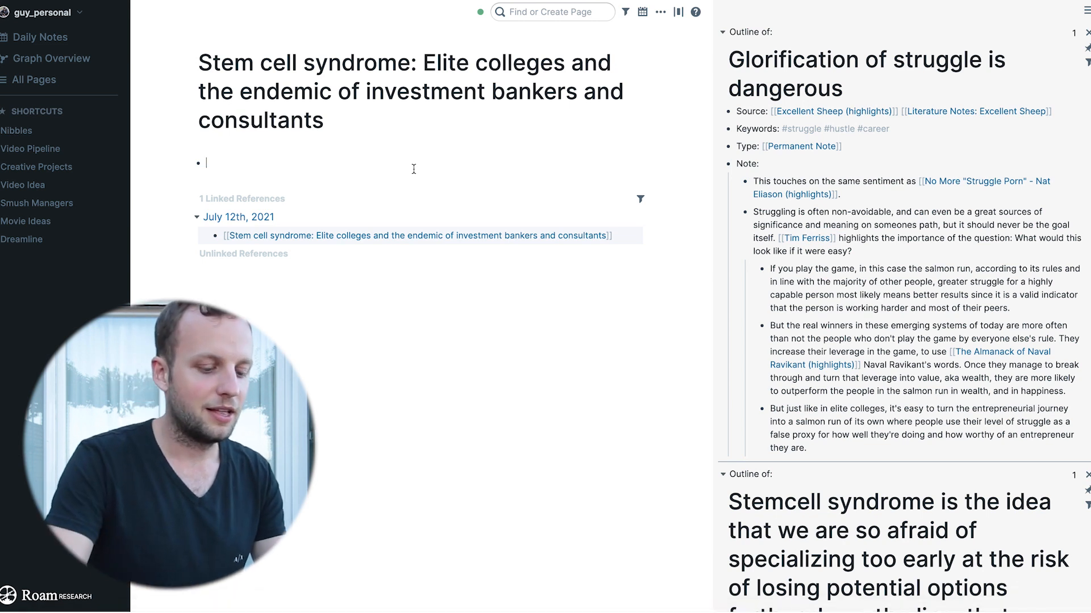
type("Intro")
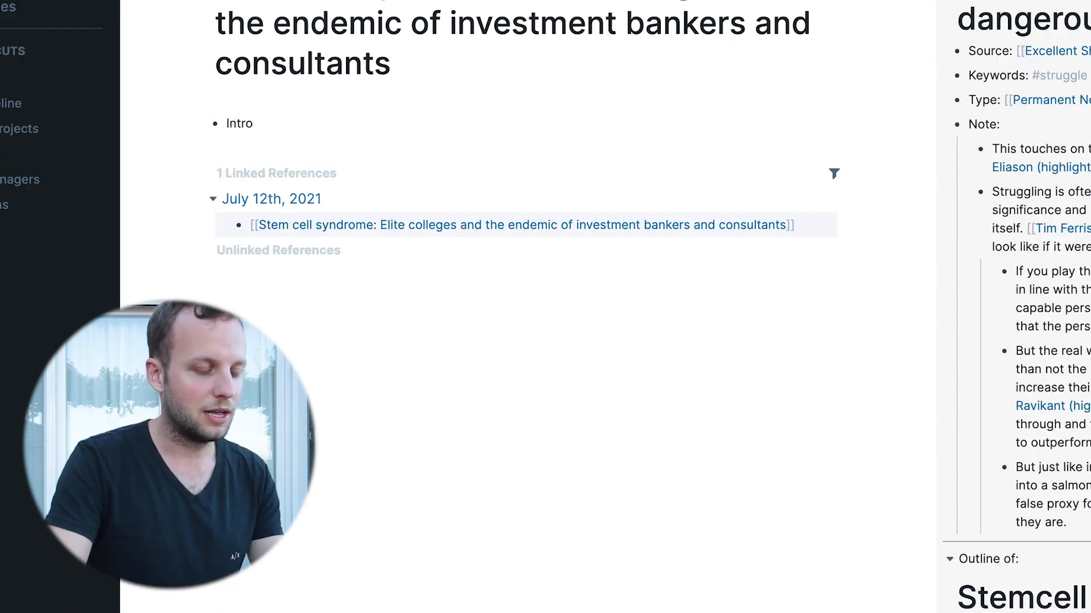
key("Return")
type("Argument ")
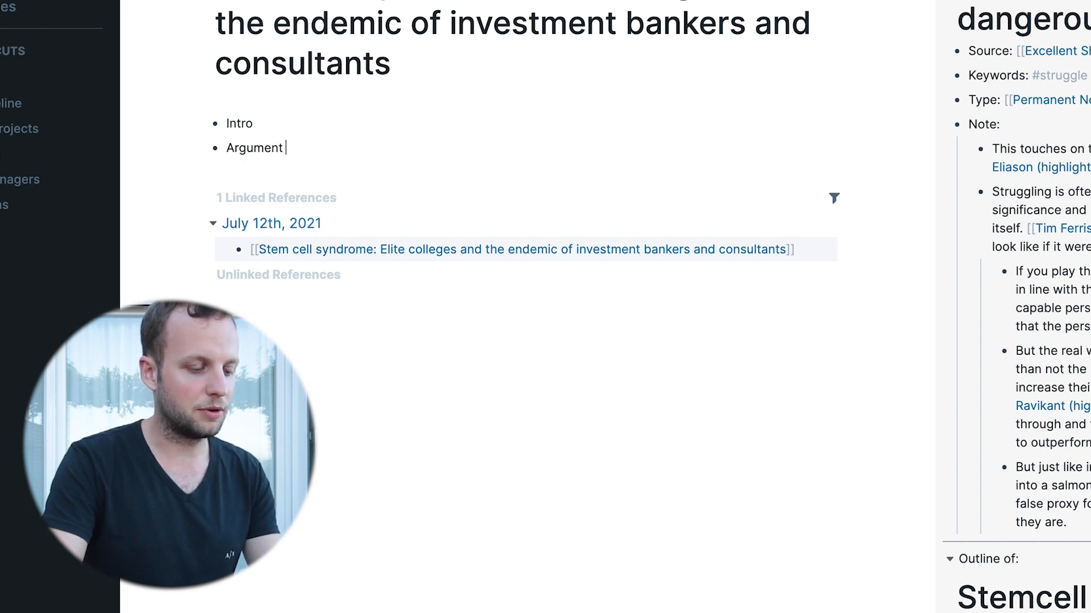
type("1")
key("Return")
type("Cite Opposin")
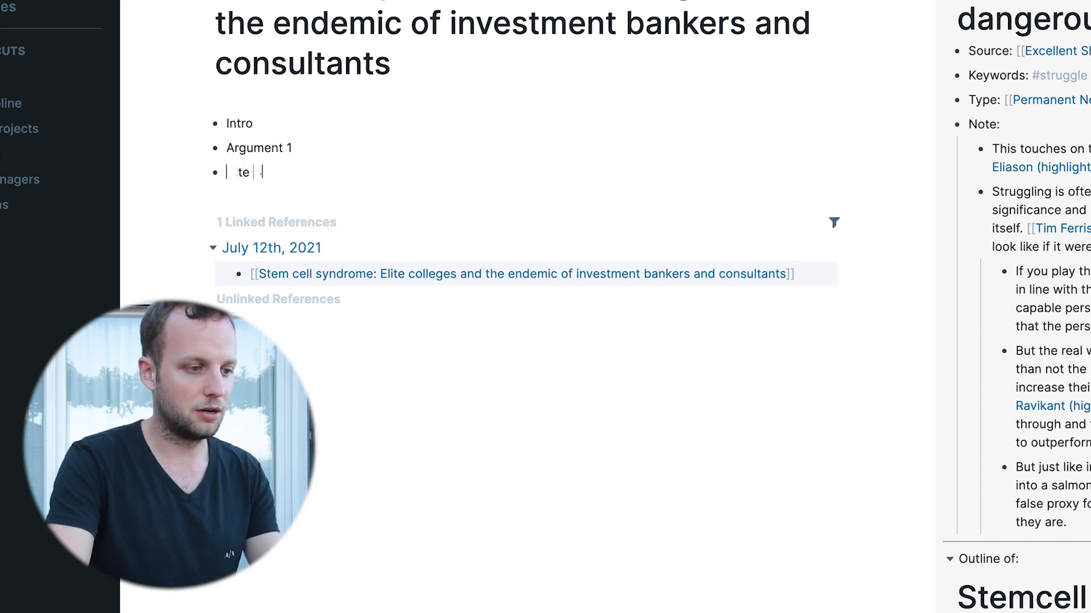
type("g Argument")
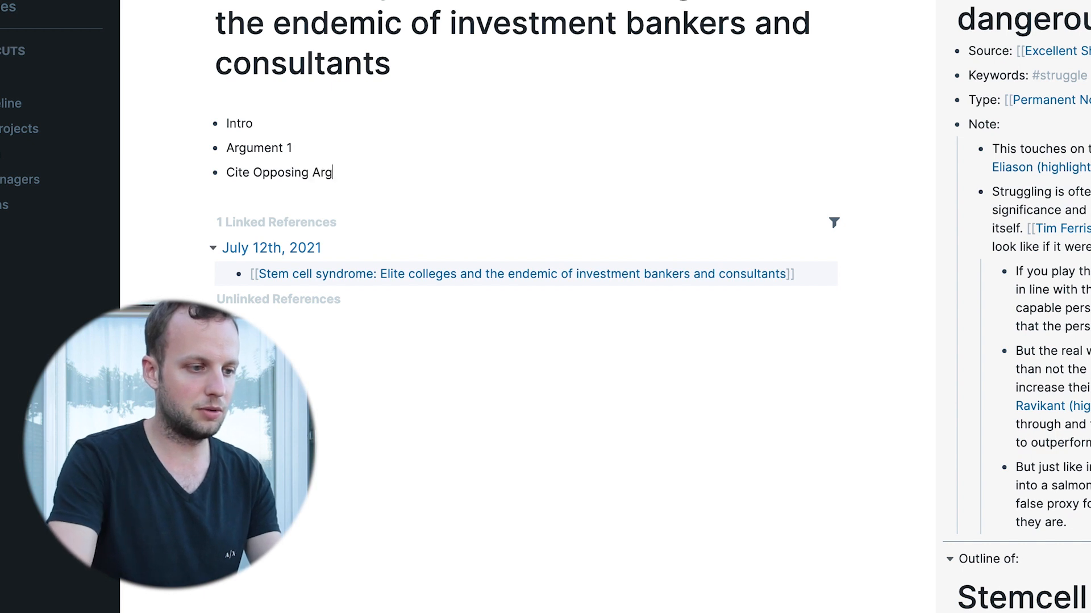
key("Return")
type("C")
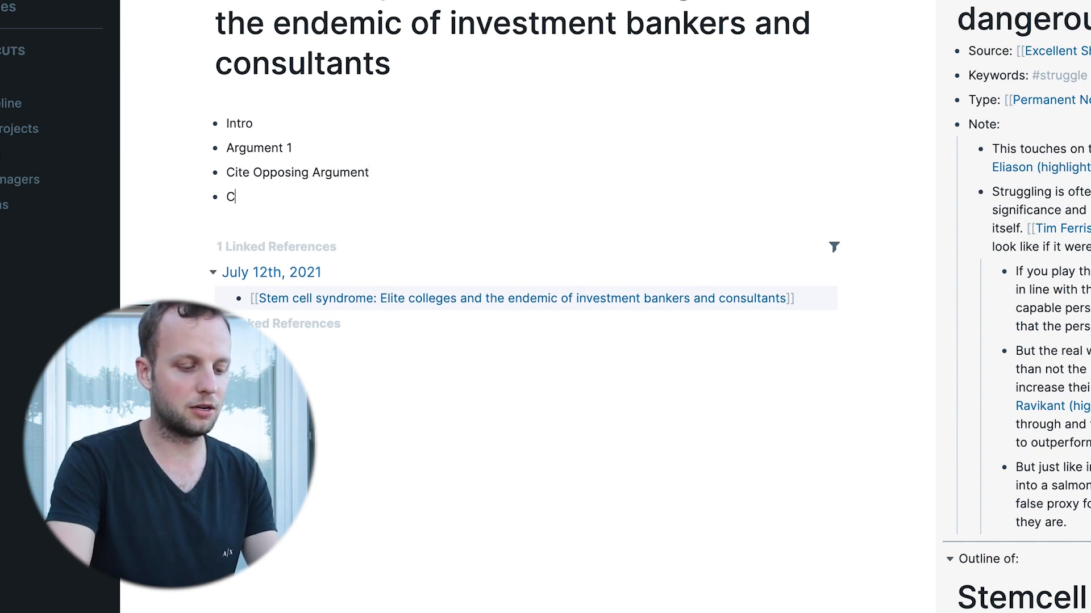
type("lose with")
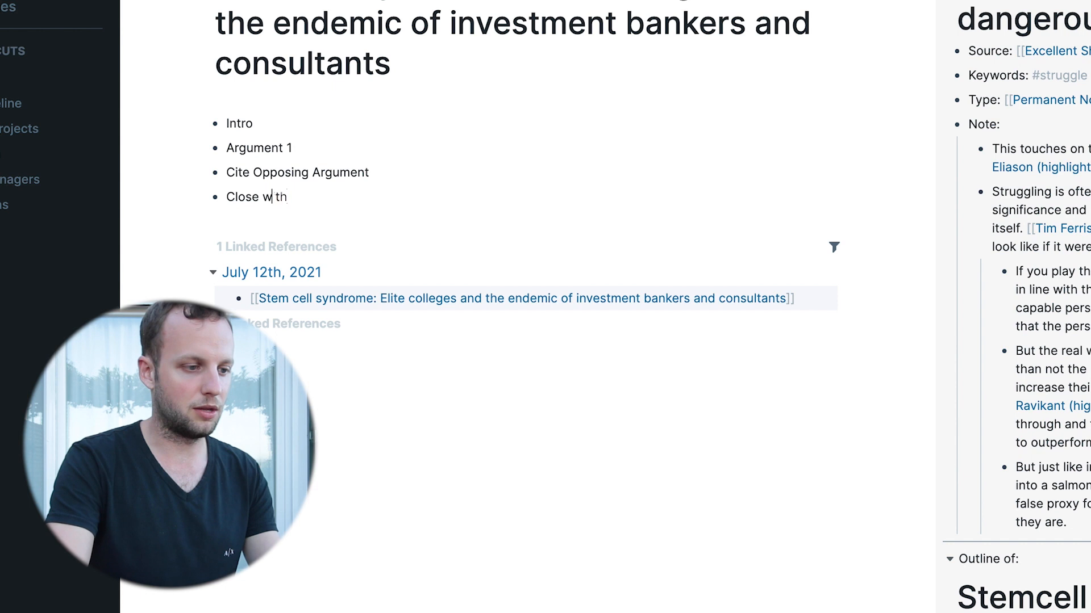
type(" an argyment")
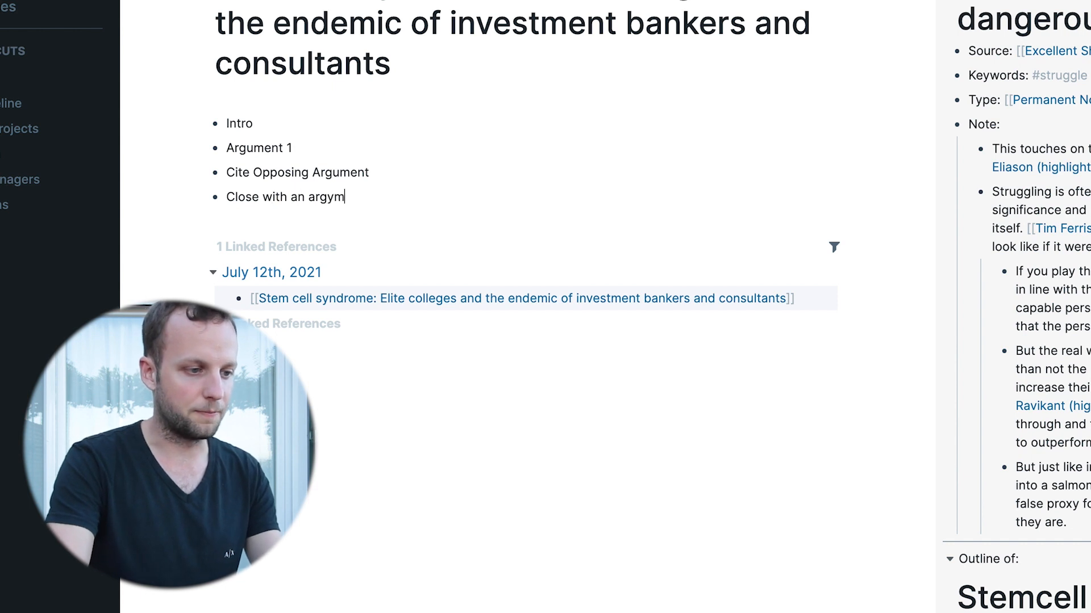
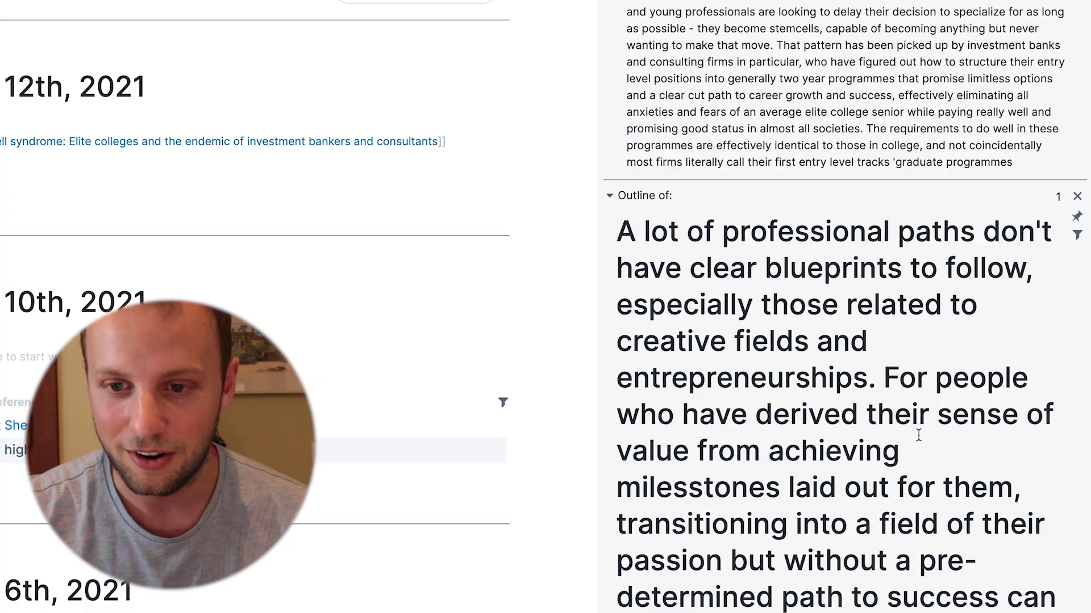
Open the references to the #success keyword of the professional paths note in the sidebar.
scroll(909, 433, "down", 3)
scroll(897, 426, "down", 3)
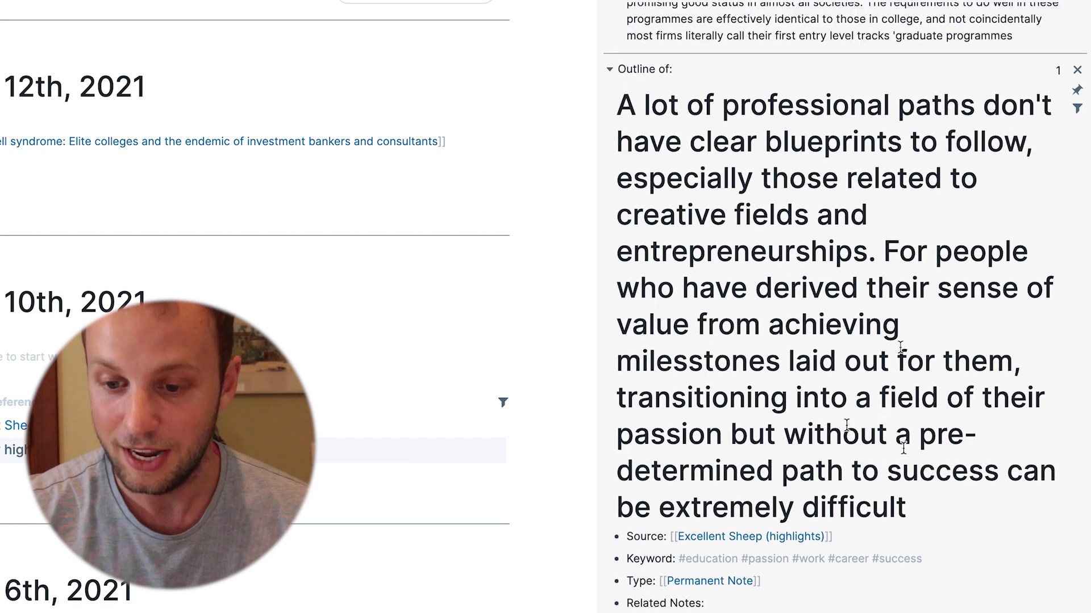
scroll(920, 409, "down", 2)
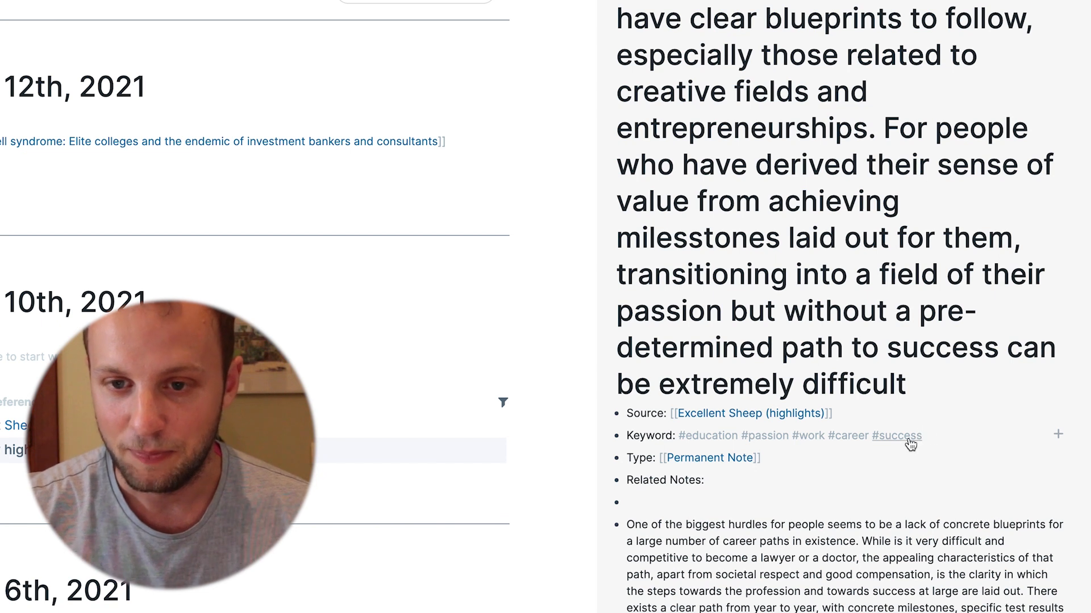
left_click(909, 442, "shift")
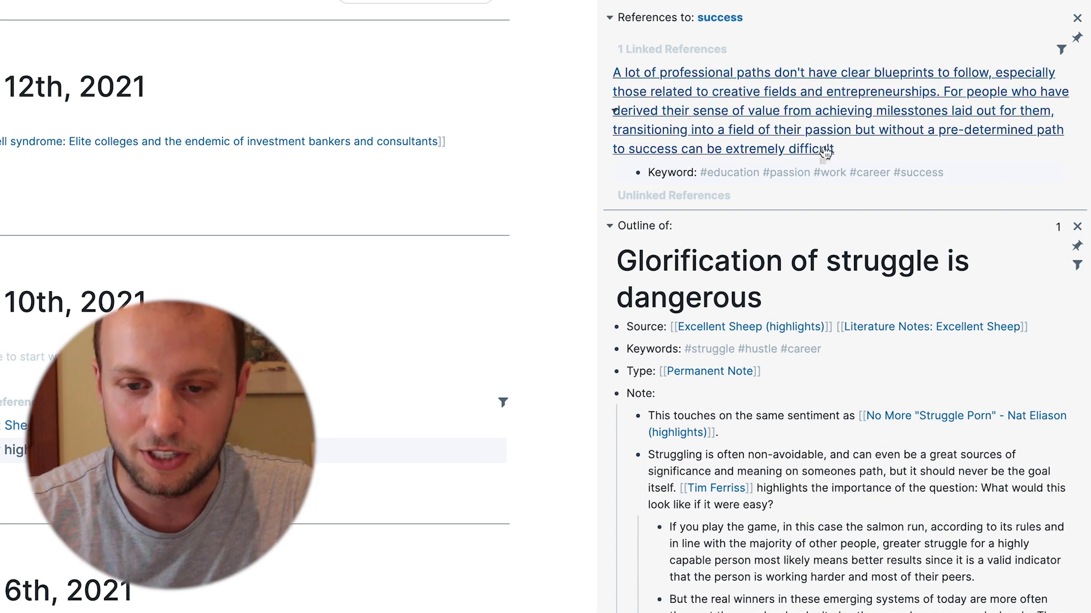
Expand the unlinked references to success and look through the permanent notes, Excellent Sheep notes and highlights, and perfectionism script.
left_click(611, 197)
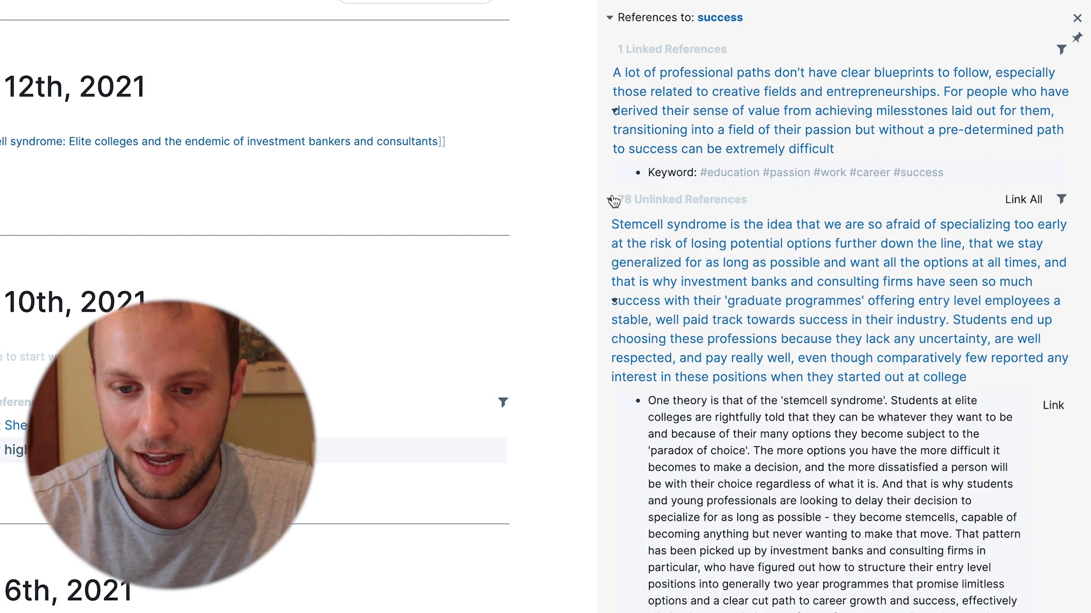
scroll(857, 219, "down", 2)
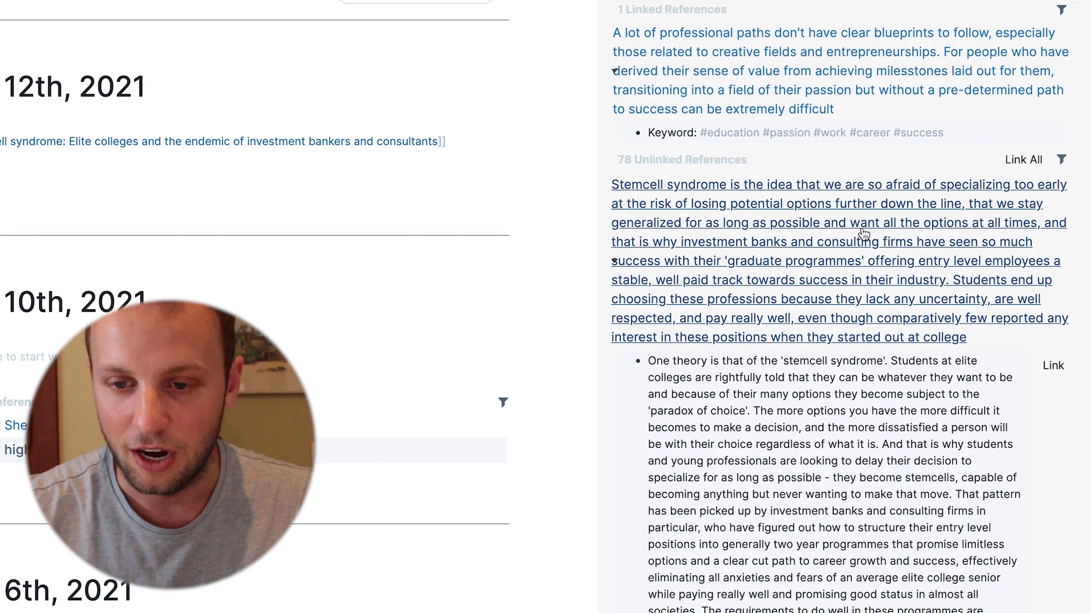
scroll(863, 232, "down", 3)
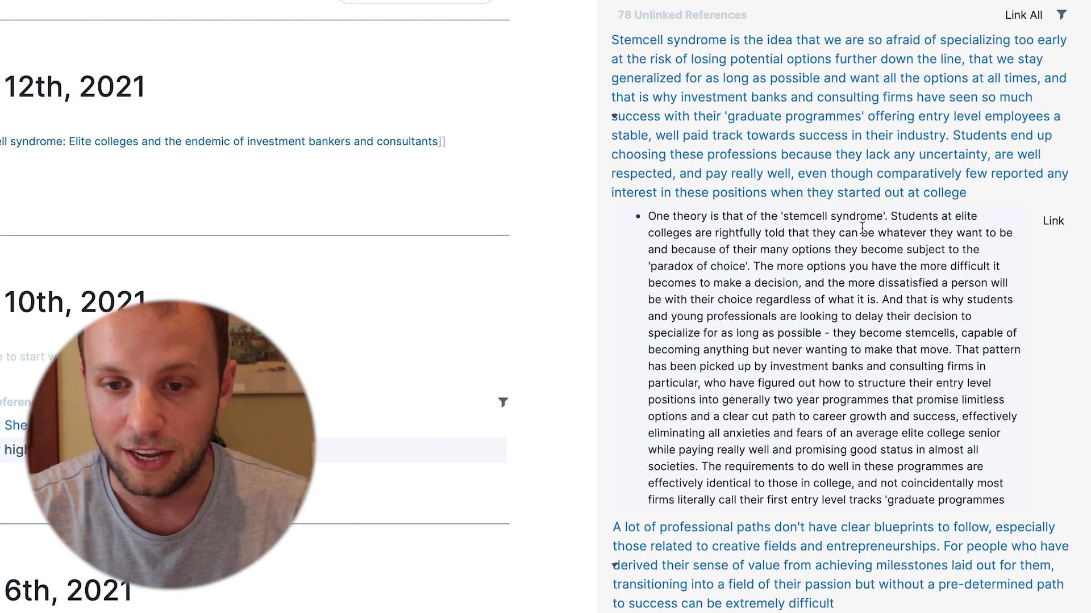
scroll(853, 294, "down", 10)
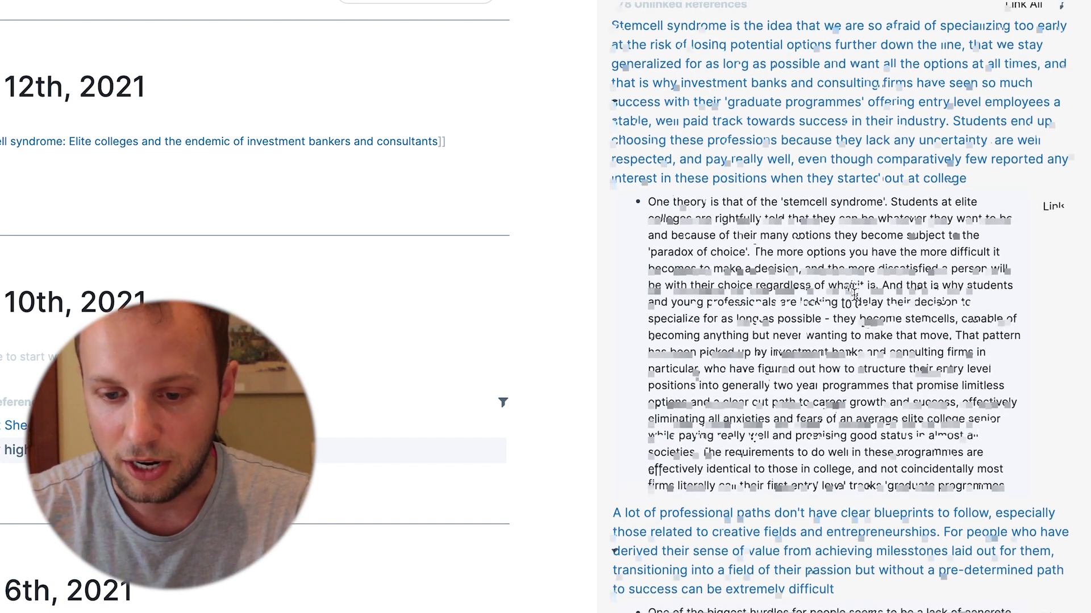
scroll(853, 294, "down", 3)
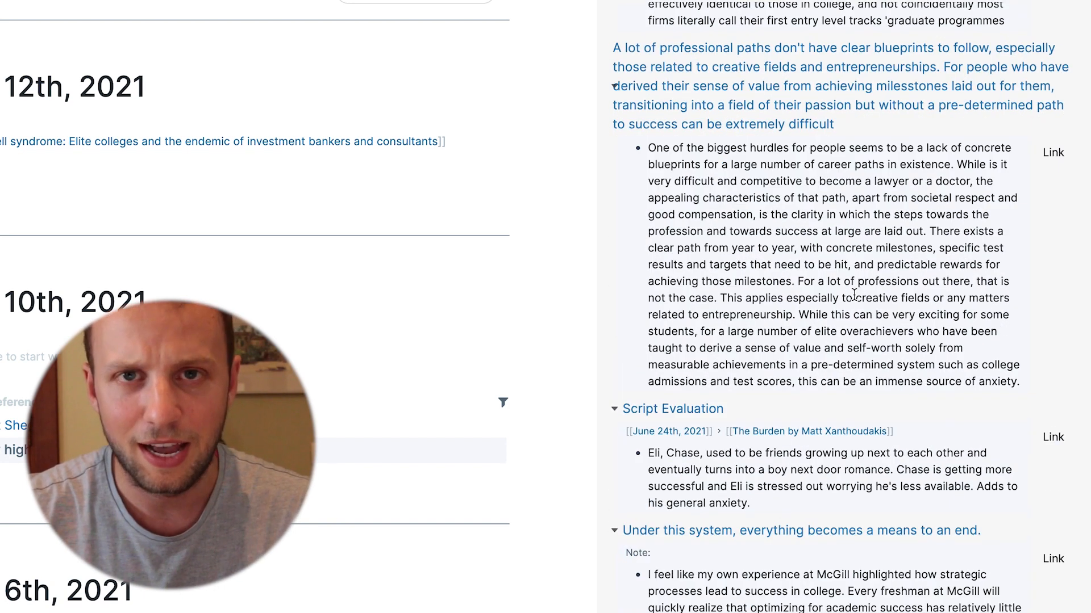
scroll(849, 244, "down", 15)
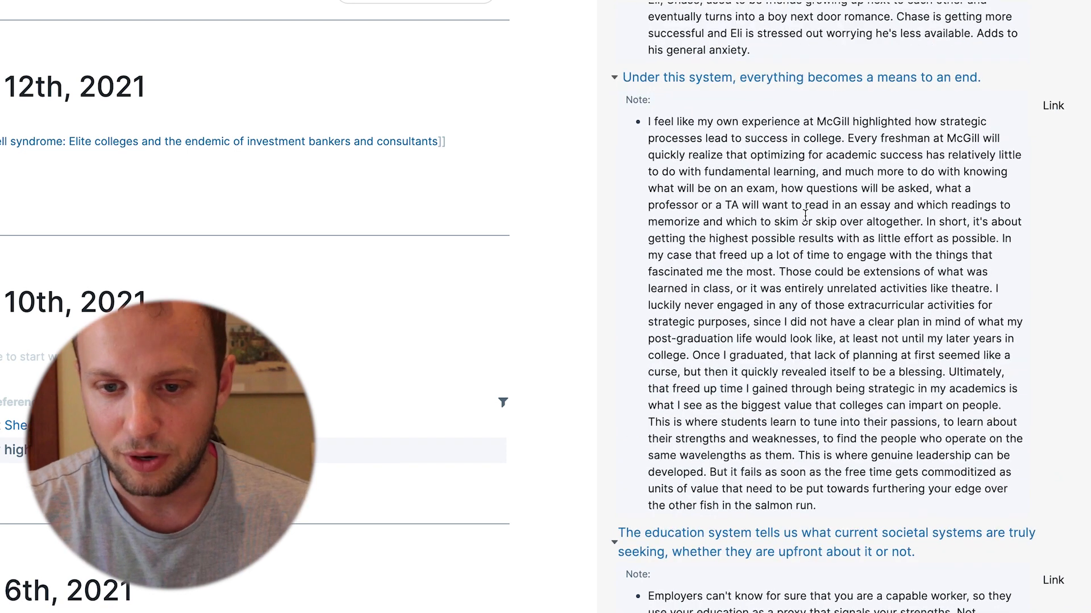
scroll(826, 211, "down", 7)
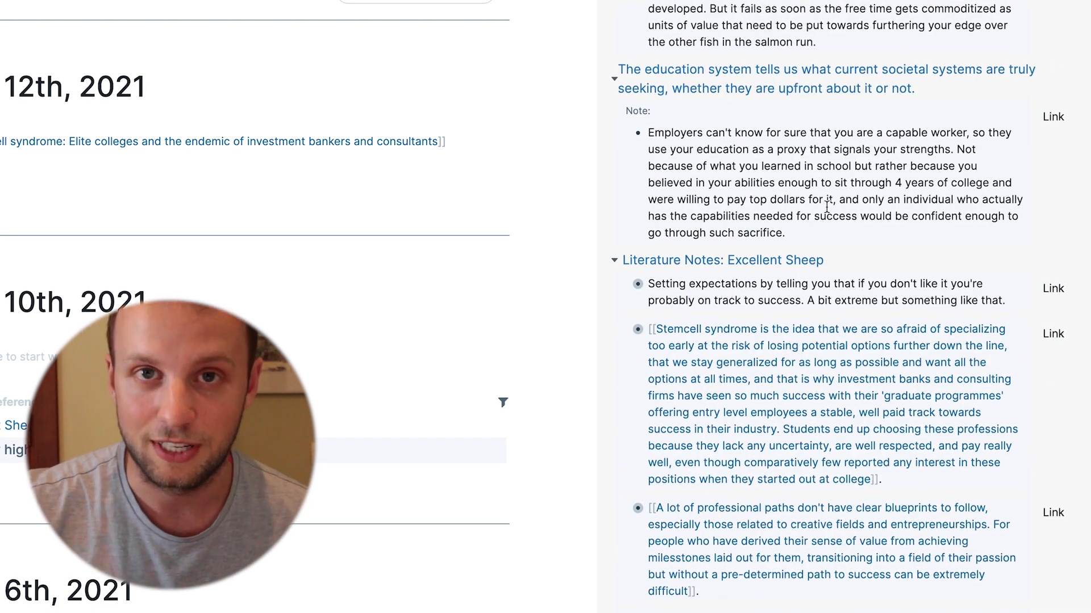
scroll(826, 211, "down", 1)
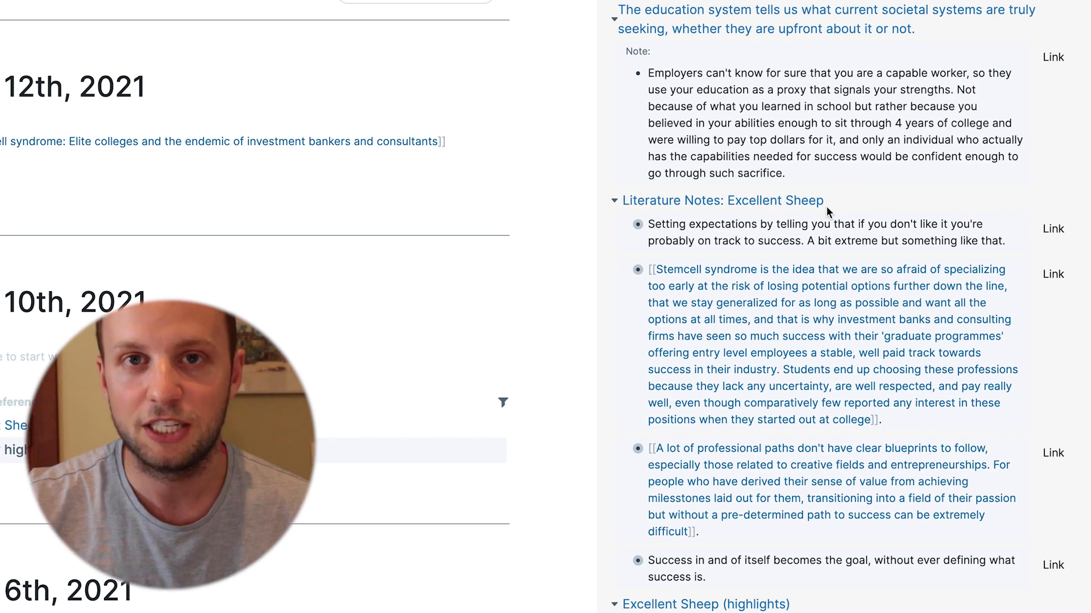
scroll(825, 206, "down", 10)
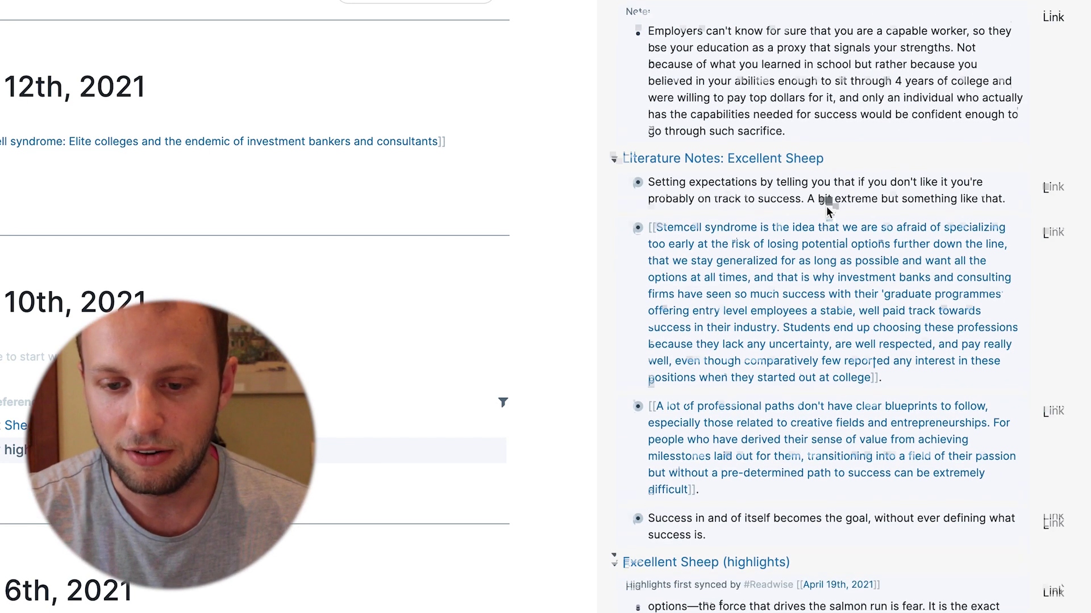
scroll(826, 206, "down", 10)
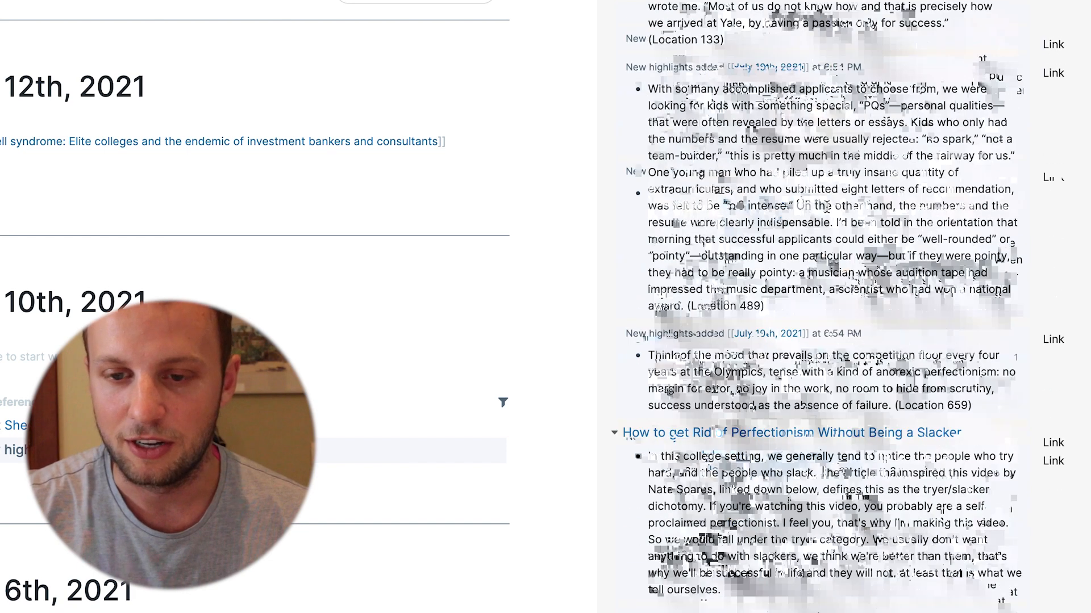
scroll(826, 206, "down", 1)
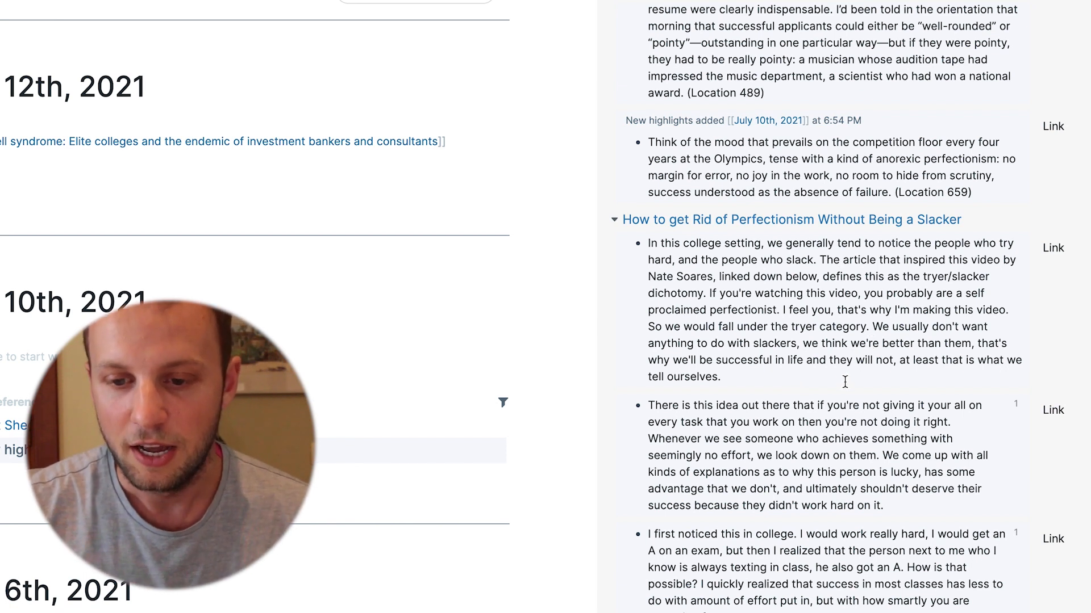
scroll(845, 385, "down", 7)
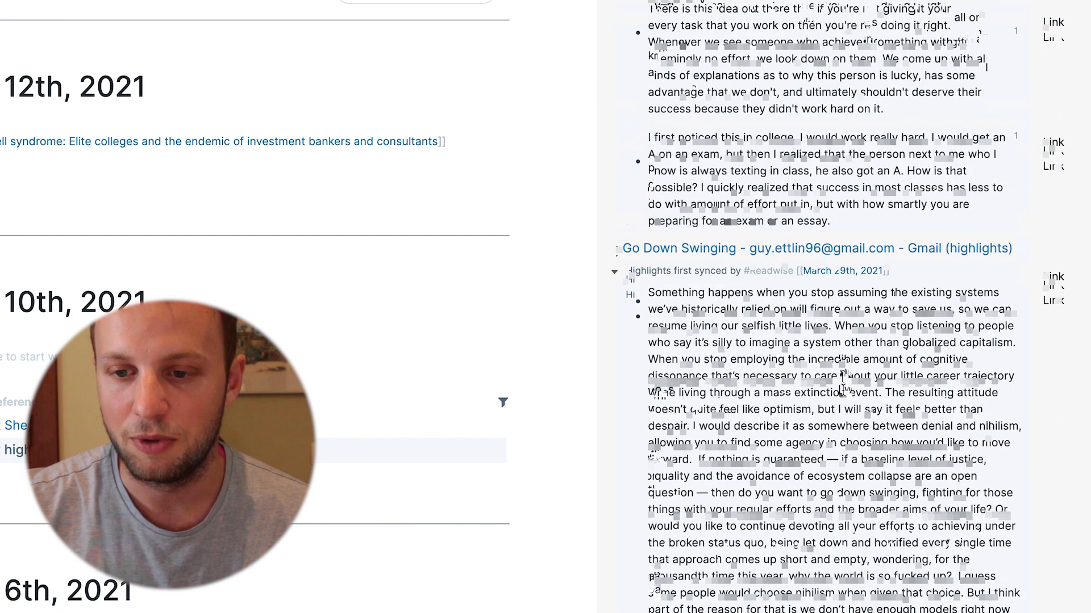
scroll(806, 398, "down", 1)
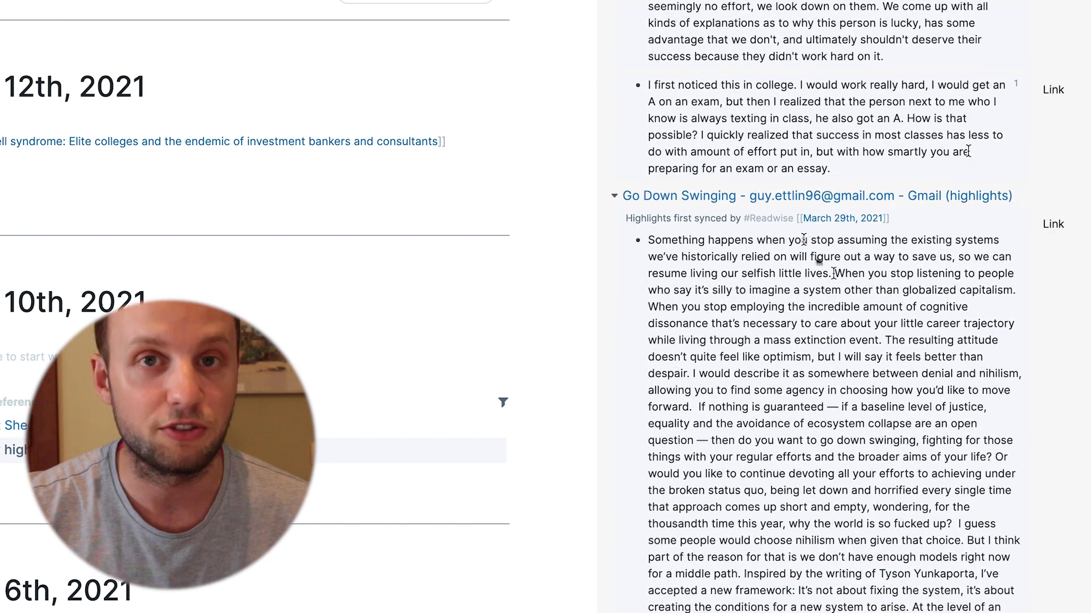
Look through the remaining unlinked success references, from the Go Down Swinging and The Third Door highlights to the Naval Ravikant ones.
scroll(832, 343, "down", 1)
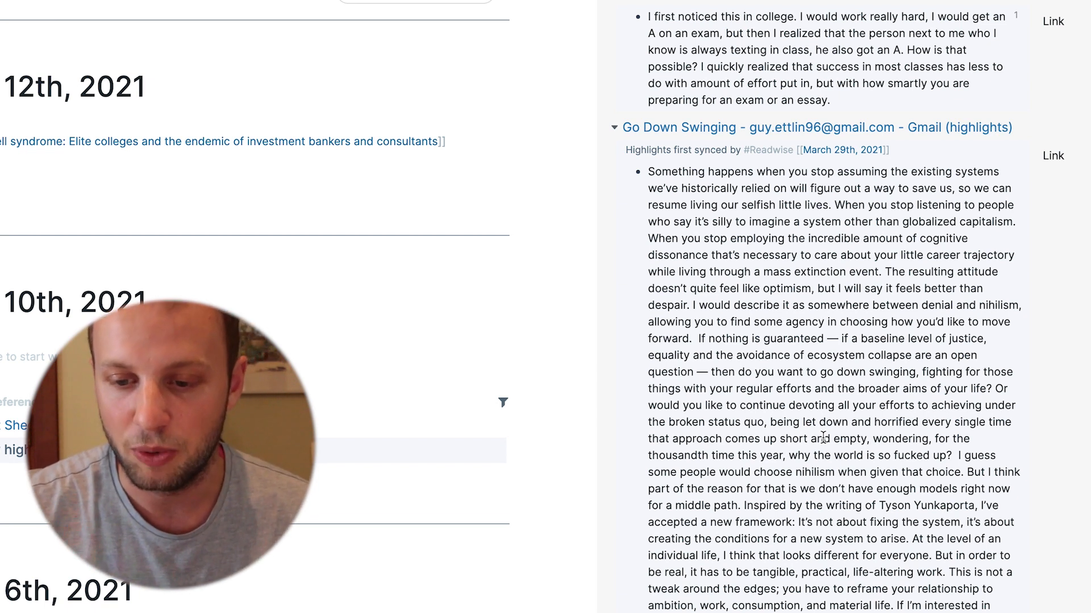
scroll(823, 437, "down", 3)
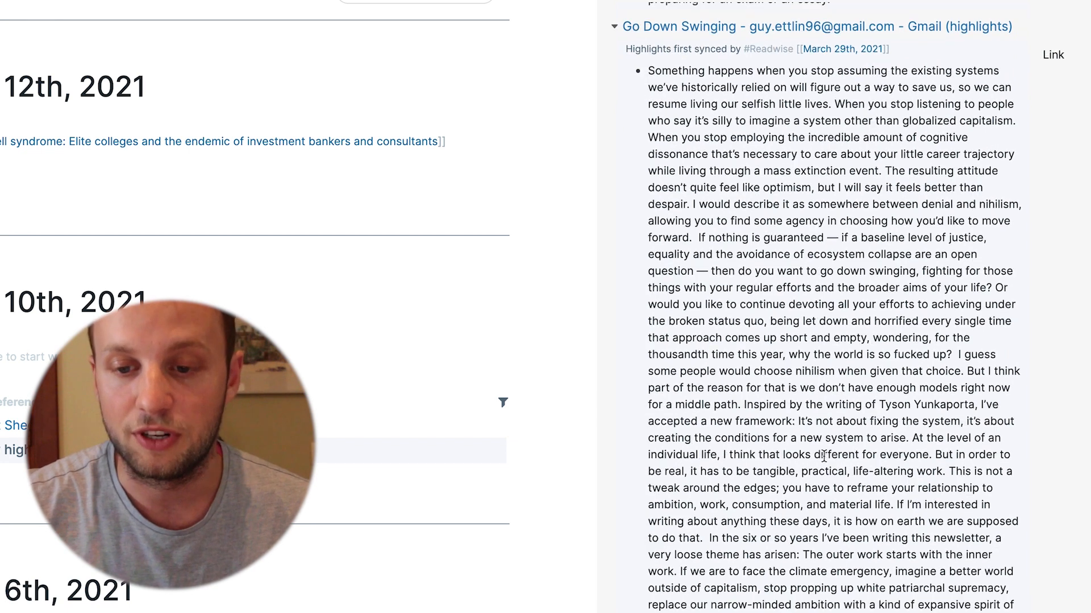
scroll(848, 363, "down", 1)
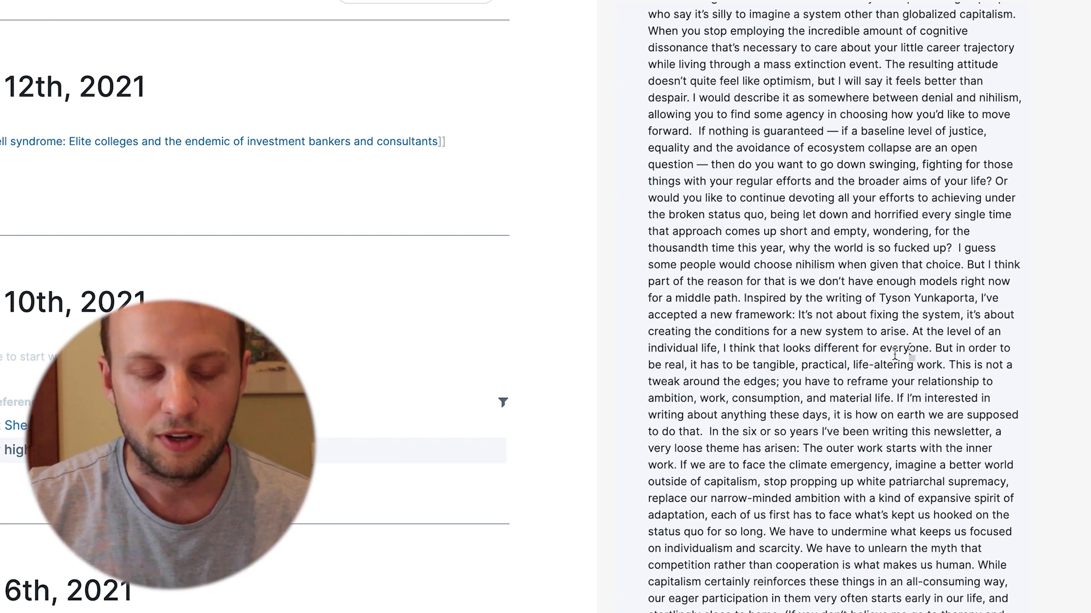
scroll(853, 375, "down", 1)
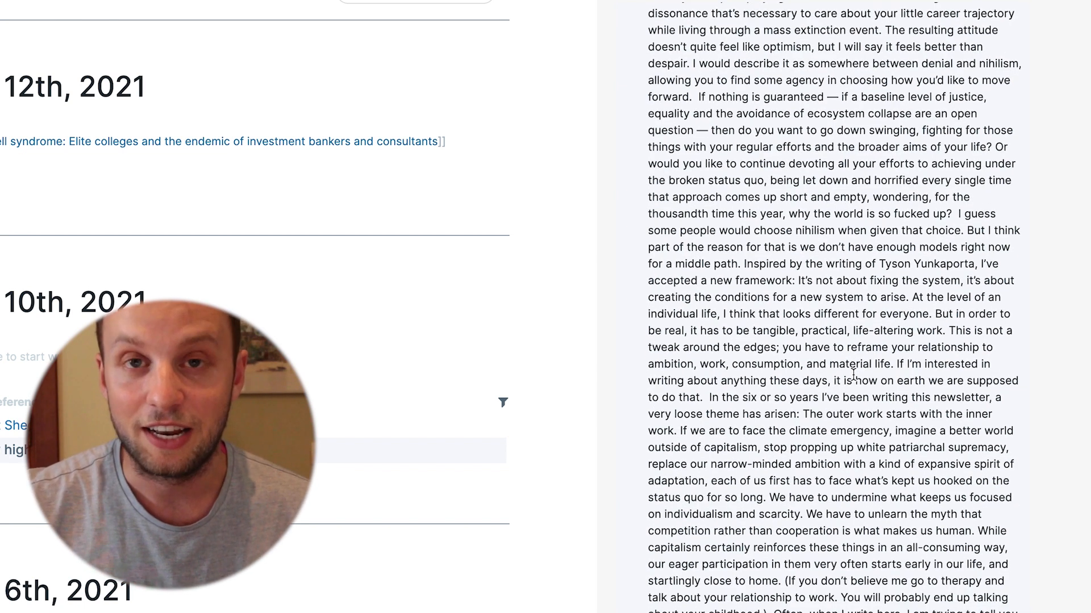
scroll(843, 415, "down", 1)
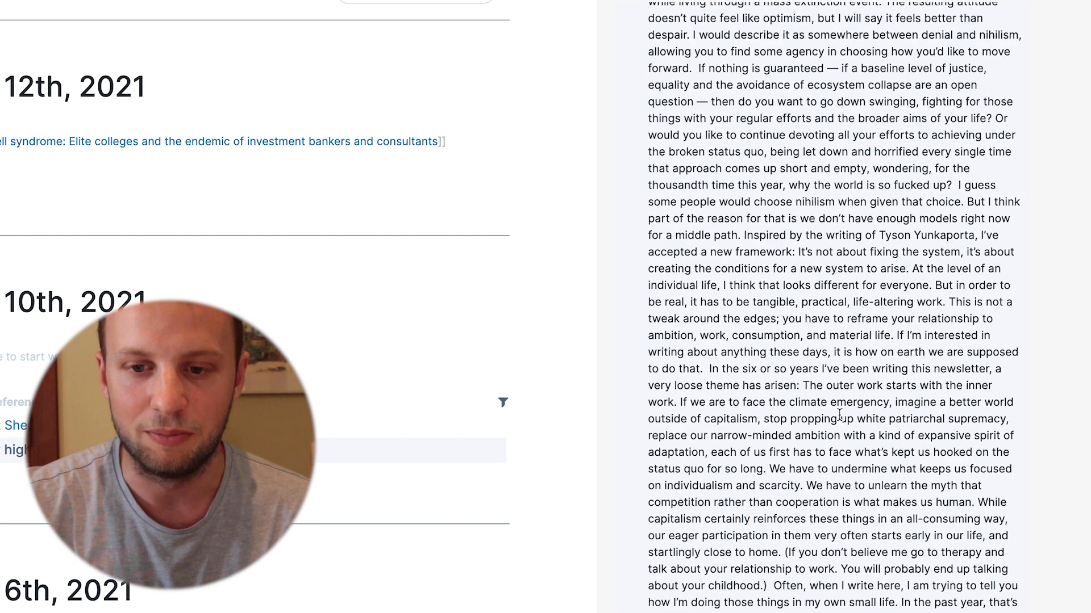
scroll(840, 415, "down", 5)
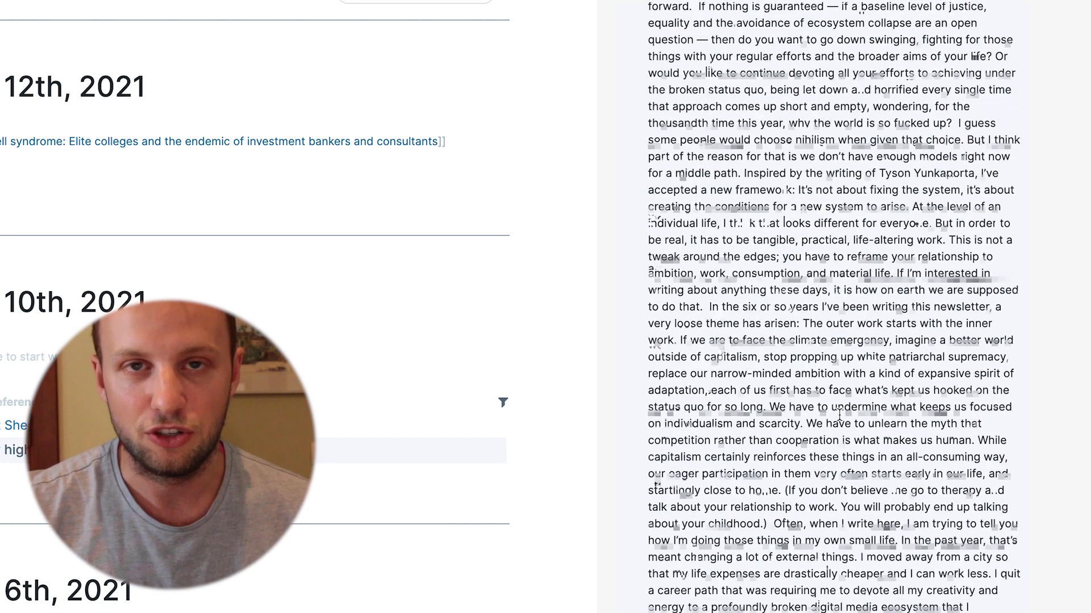
scroll(826, 389, "down", 12)
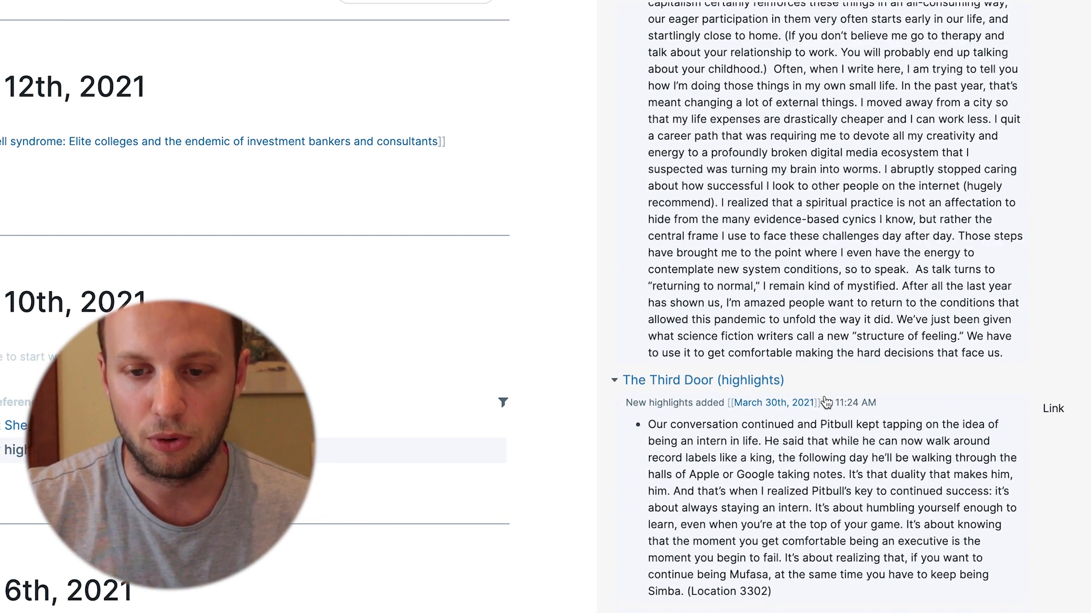
scroll(825, 401, "down", 4)
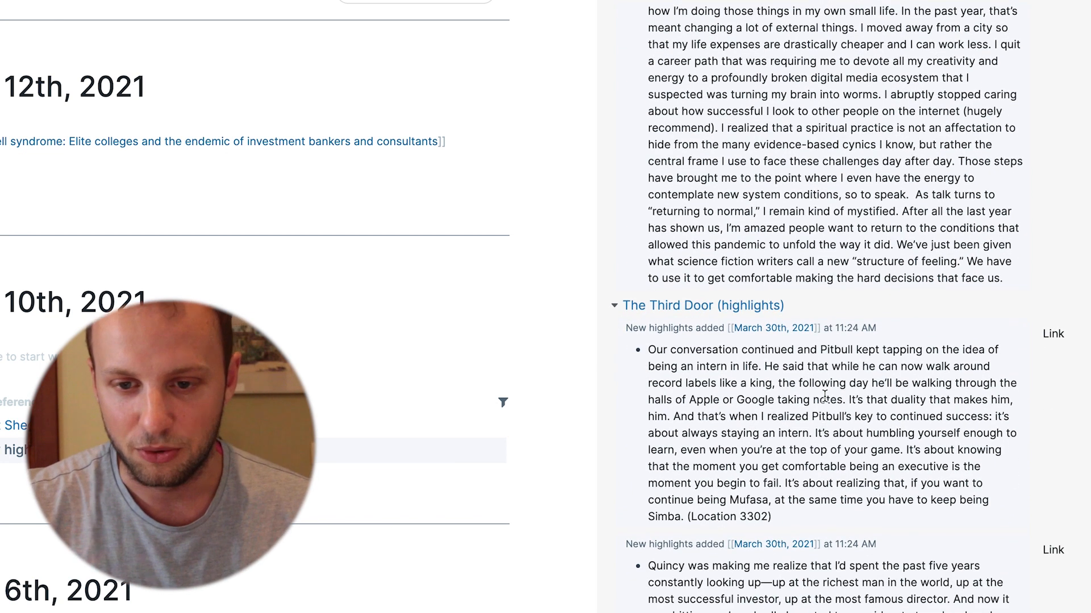
scroll(778, 384, "down", 2)
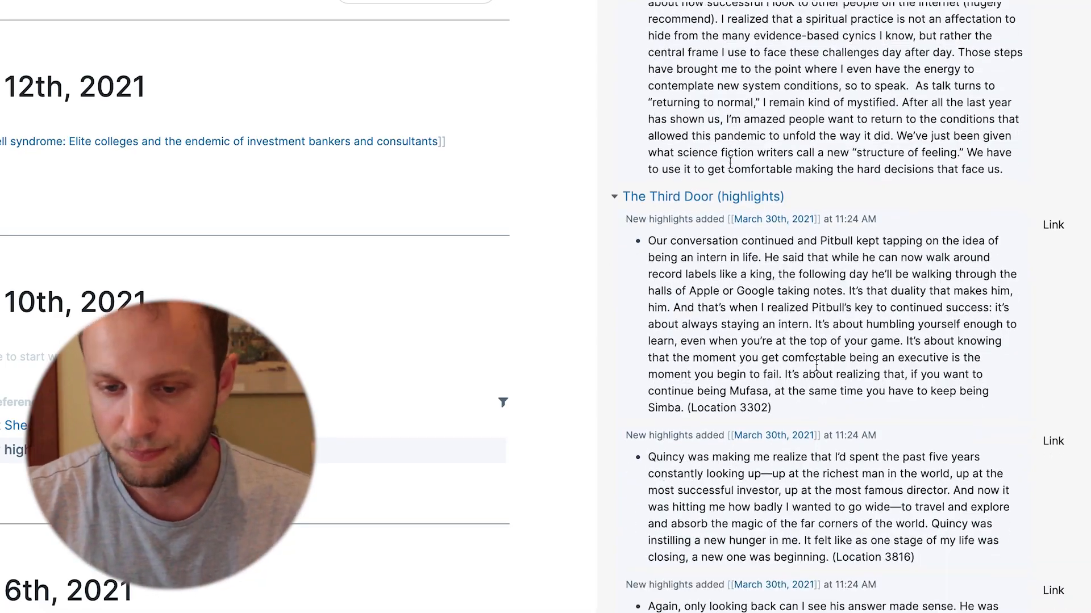
scroll(848, 392, "down", 10)
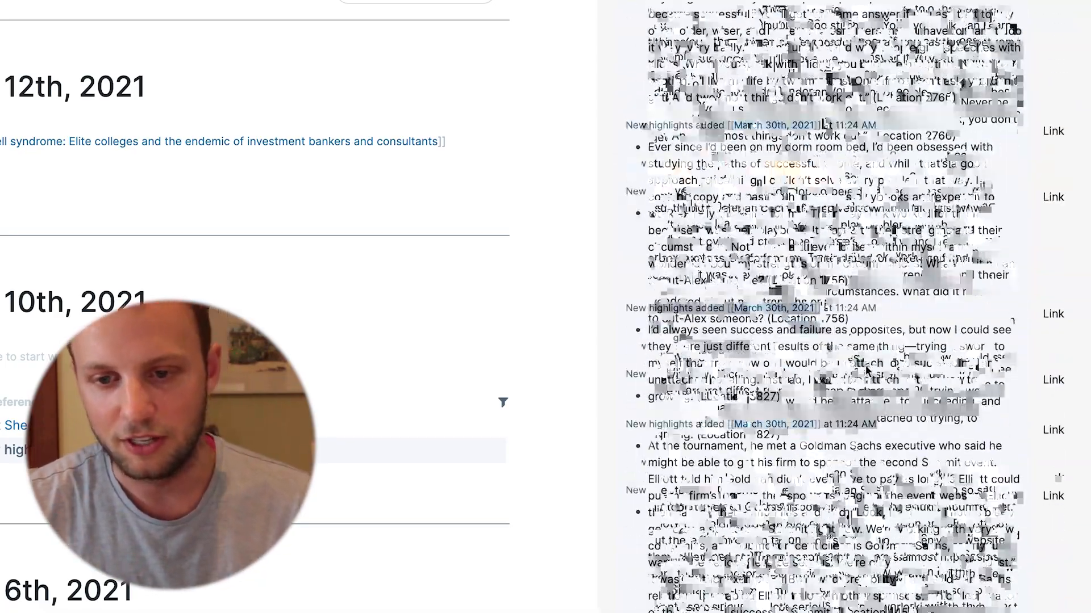
scroll(828, 307, "down", 10)
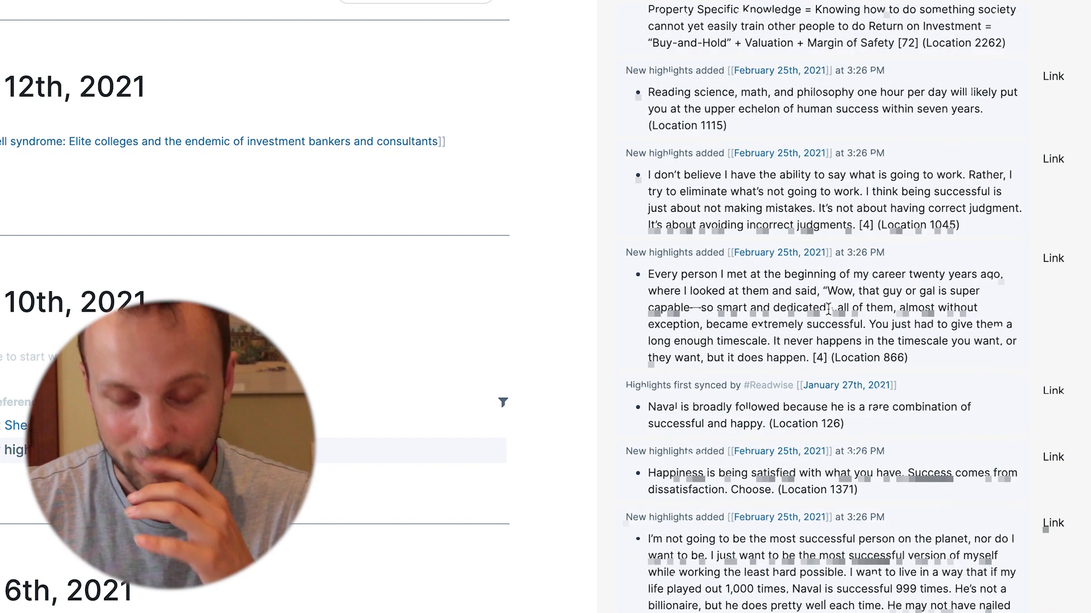
scroll(828, 307, "down", 3)
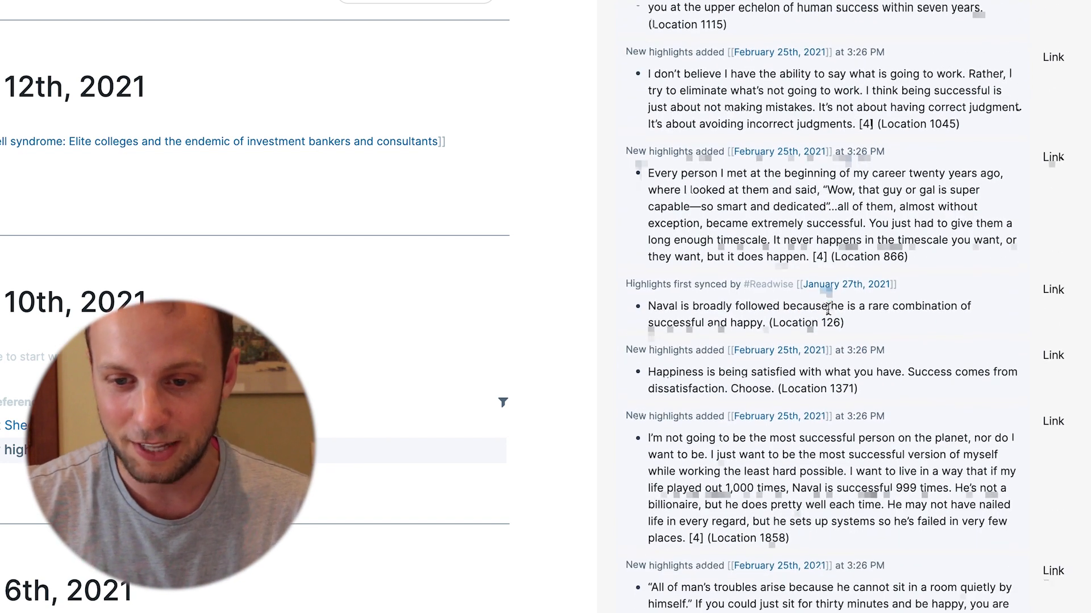
scroll(829, 307, "down", 3)
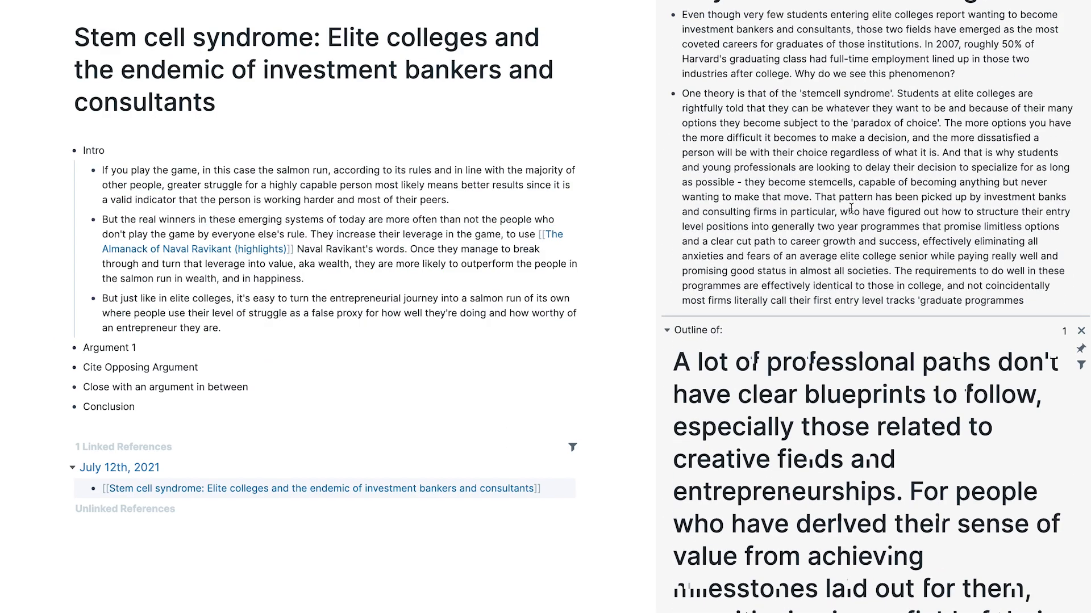
Copy the stemcell syndrome note's paragraphs into the article, the "Even though very few students" one under Intro and the theory under Argument 1.
scroll(854, 61, "up", 1)
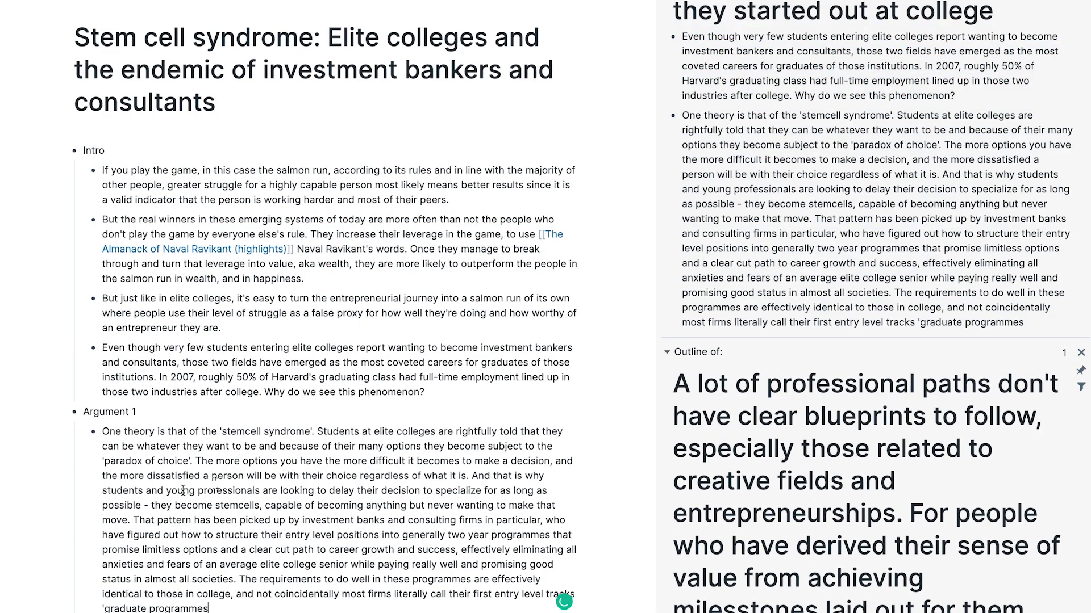
scroll(869, 284, "down", 10)
scroll(223, 436, "down", 3)
Add the career blueprint and education signalling paragraphs under Cite Opposing Argument, and the optimization note's paragraphs under the closing argument.
left_click(224, 435)
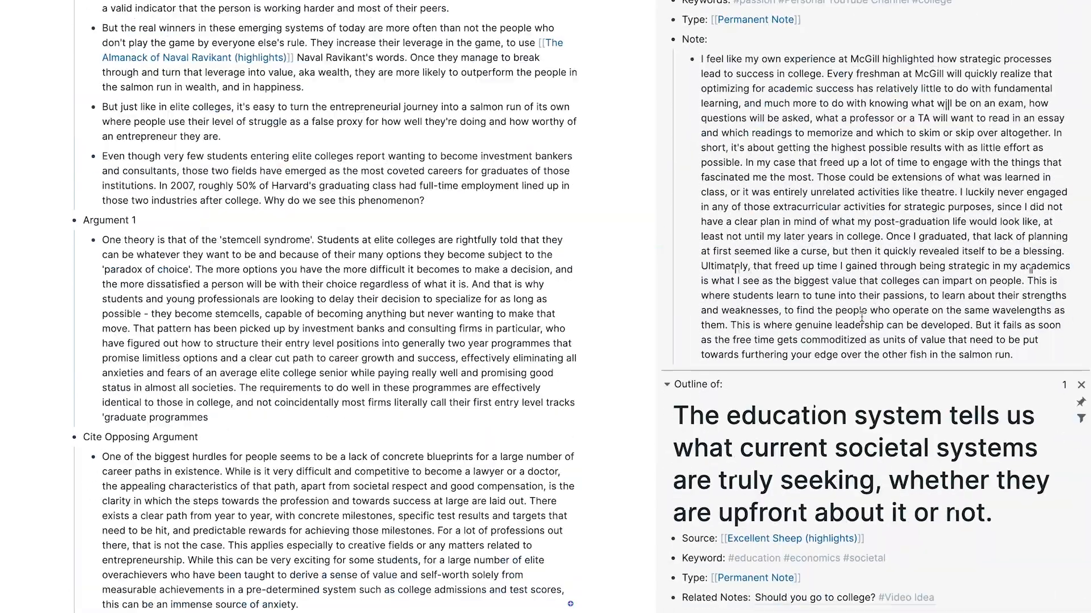
scroll(833, 261, "down", 8)
scroll(780, 308, "down", 3)
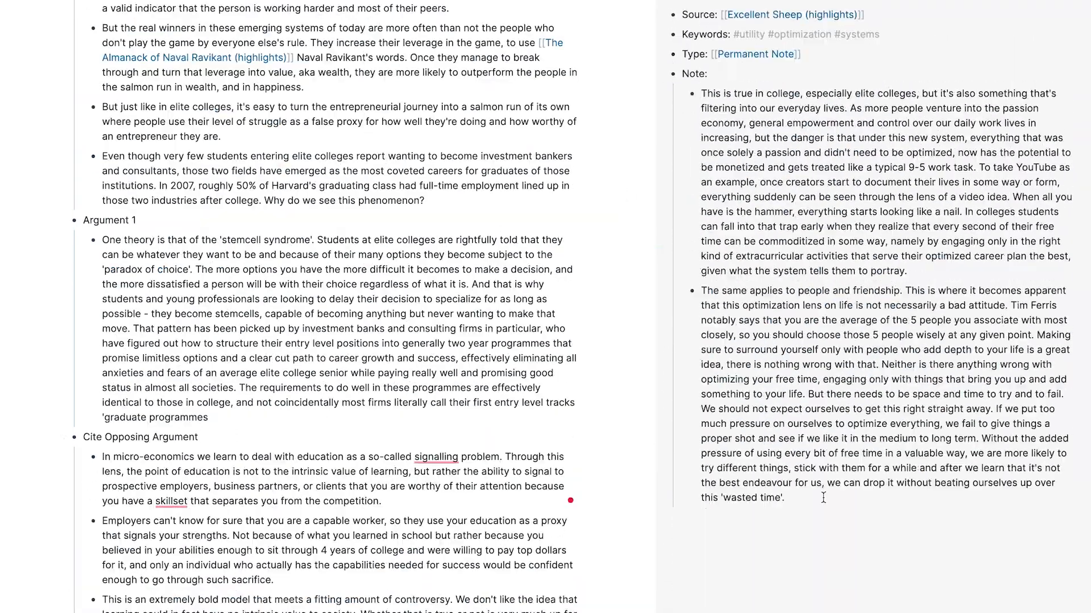
scroll(505, 440, "down", 10)
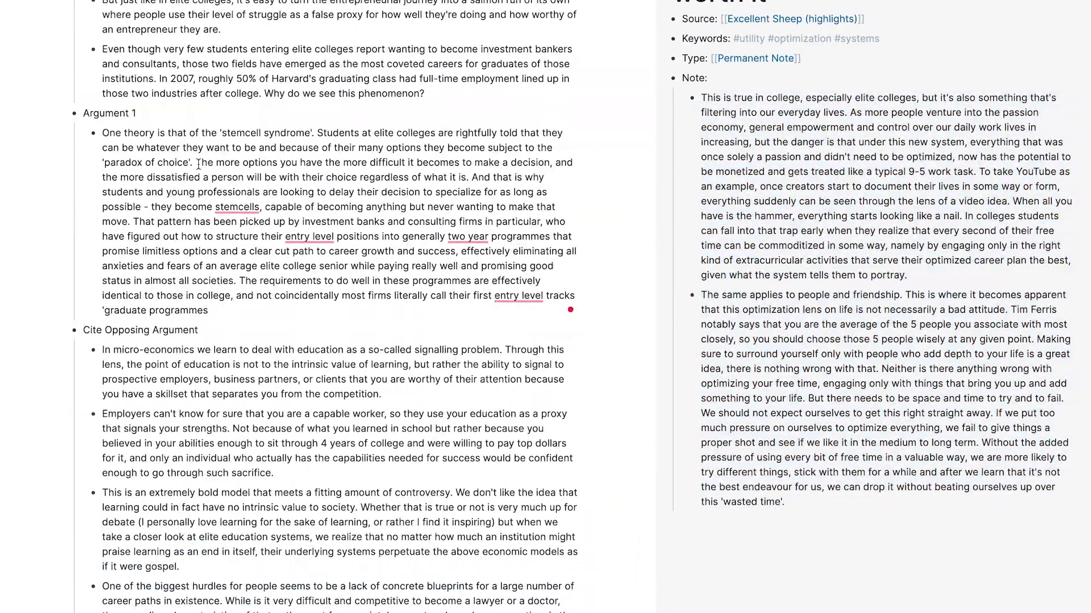
Start a new Argument 1 bullet at "the more options", prefixed with "As described by Talib Nassem and many behavioral economists like Daniel Kahnemann and Richard Thaler,".
left_click(196, 162)
type("As described by Talib Nassem and many behavioral economists like Daniel Kahnemann and Richard Thaler, t")
key("Delete")
left_click(196, 162)
key("Return")
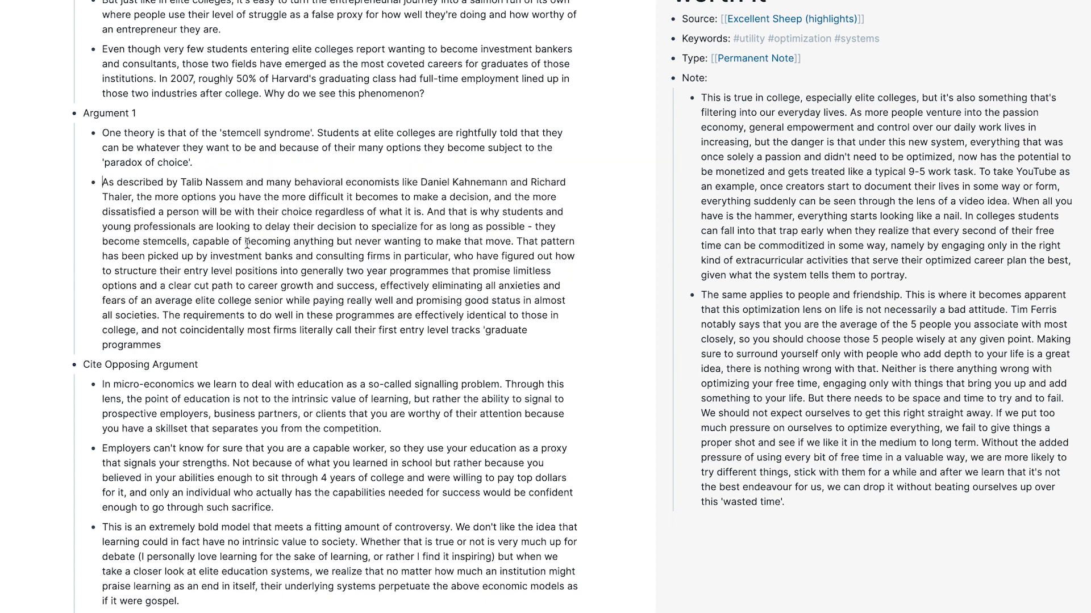
Split the long Argument 1 bullet into separate bullets before "And that is why students" and before "That pattern has been picked up".
left_click(428, 212)
key("Return")
left_click(182, 261)
key("Return")
Reword the first opposing-argument bullet to begin "In micro-economics, students learn to deal with education".
scroll(436, 389, "down", 5)
left_click(211, 139)
key("BackSpace")
key("BackSpace")
key("BackSpace")
type(", students")
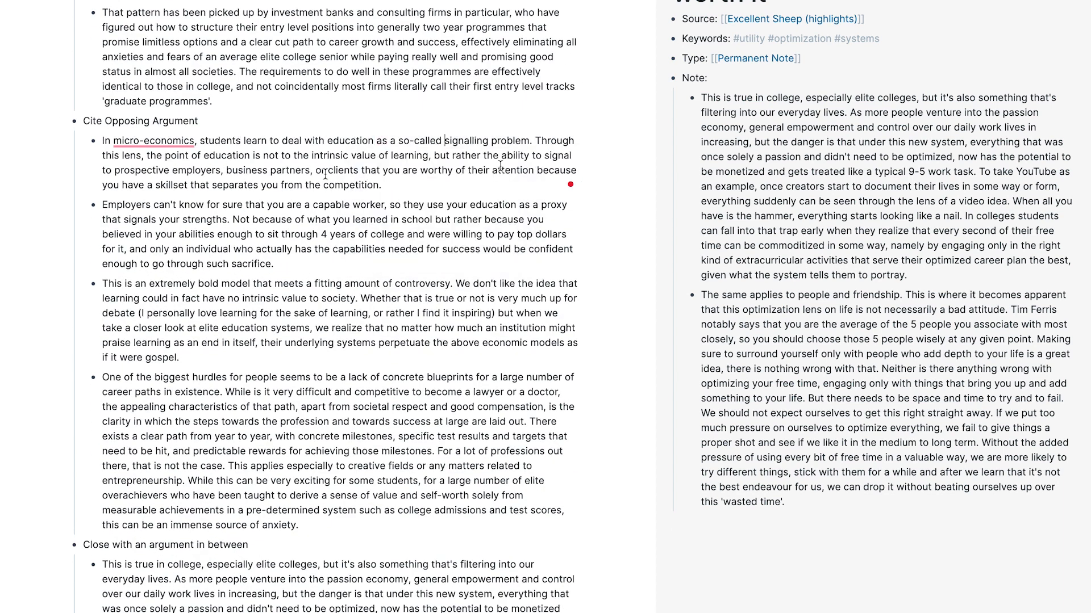
Spell out the years of college as "four" and delete the parenthetical remark about personally loving learning from the following bullet.
scroll(326, 174, "down", 2)
left_click(327, 124)
key("BackSpace")
type("four")
scroll(489, 159, "down", 1)
left_click(298, 138)
left_click_drag(496, 139, 136, 138)
key("BackSpace")
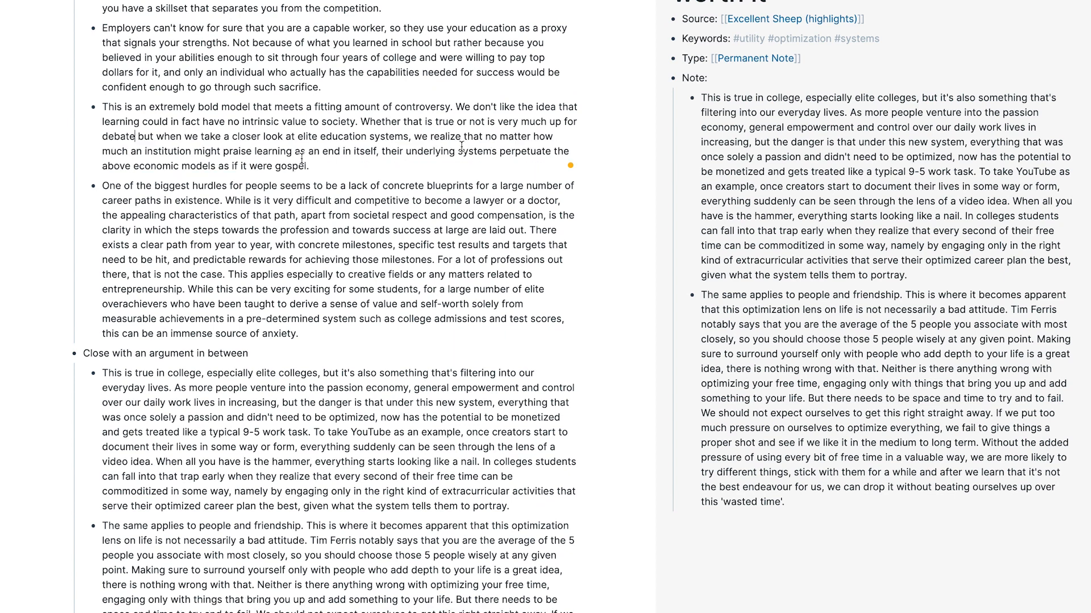
Split the career blueprints bullet before "There exists a clear path" and before "This applies especially to creative fields".
scroll(416, 166, "down", 2)
scroll(538, 98, "up", 1)
left_click(530, 133)
key("Return")
left_click(246, 182)
key("Return")
Add a first bullet under the closing argument beginning "Regardless of whether we choose to play the game in the traditional way".
scroll(235, 144, "down", 3)
scroll(739, 165, "up", 5)
left_click(103, 126)
key("Return")
type("Regardless of whether we choose to play the game in the traditional way, or try and path our own way in a system that will certainly not be kind to you if you do, it is important to realize a larger trend which is an")
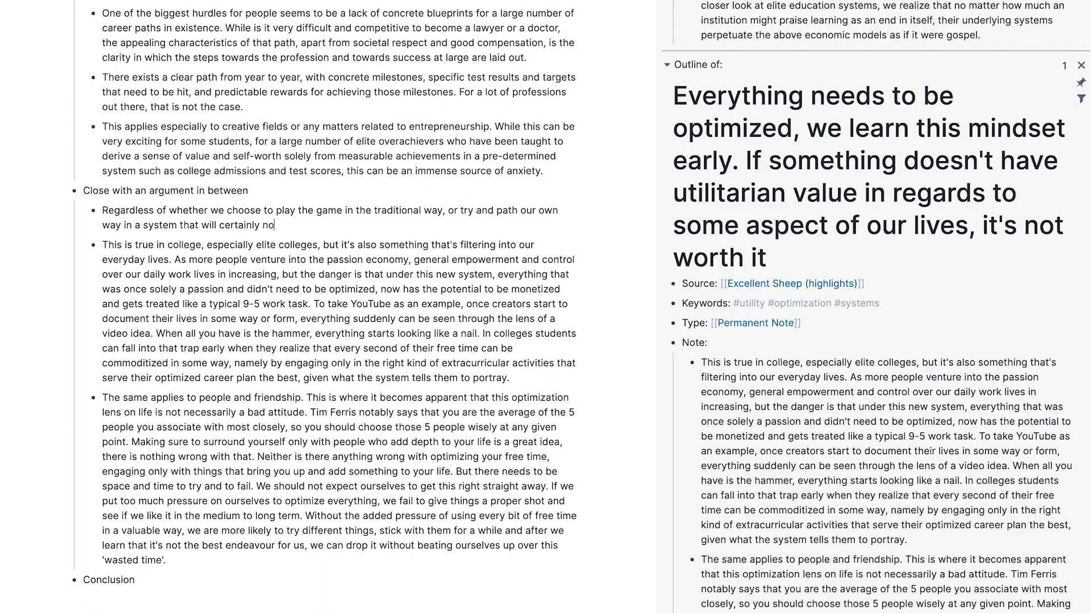
Correct "work lives in increasing" to "is increasing" and split that bullet before "To take YouTube as an example".
left_click(231, 290)
key("BackSpace")
type("s")
left_click(314, 319)
key("Return")
Split the people and friendship bullet so that "Without the added pressure" starts a new bullet.
scroll(368, 239, "down", 3)
scroll(346, 276, "up", 1)
left_click(382, 358)
left_click(305, 400)
key("Return")
Extend the closing argument's last bullet with "This opens an important avenue for the person suffering from stem cell syndrome", through proceeding to monetize hobbies.
scroll(380, 452, "down", 1)
left_click(463, 449)
type("This opens an important avenue for the person suffering from stem cell syndrome, namely that you can specialize in your career while leaving your options open to find a technically infinite number of hobbies and proceed to monetize them with the n")
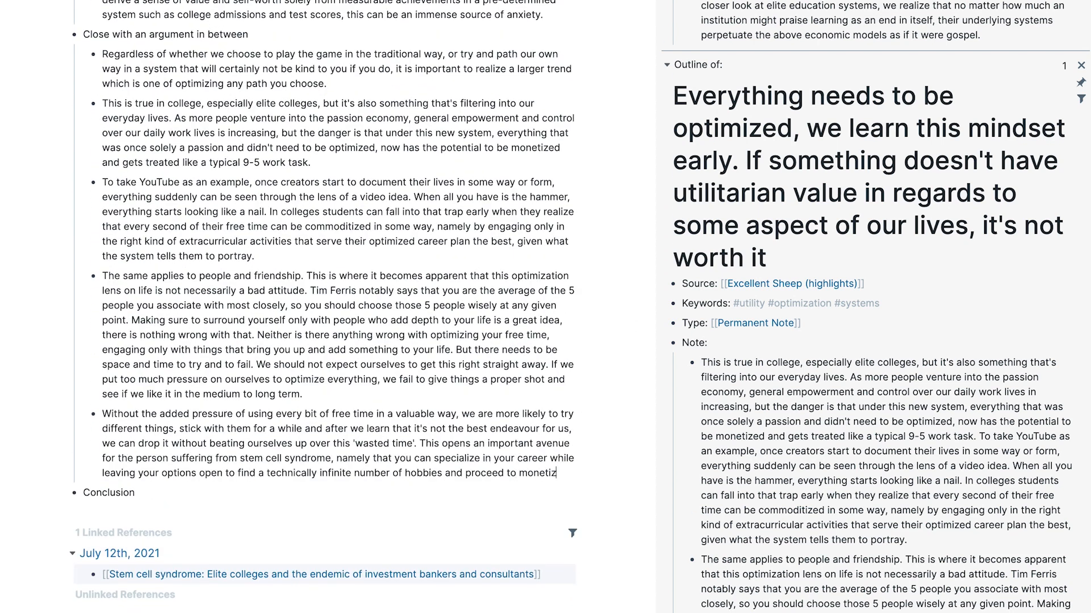
key("BackSpace")
key("BackSpace")
type("netize them, which either")
Finish that bullet with "with the new tools available" and a sentence on financing hobbies or pivoting "towards your primary sources of passion".
left_click(128, 488)
type("with the new tools available. This will either allow you to finance your hobbies and break even, which leaves you with more disposable income to invest, or you will eventually find a passion project that resonates so strongly that you build it into a scalable business and end up being able to quit your other job")
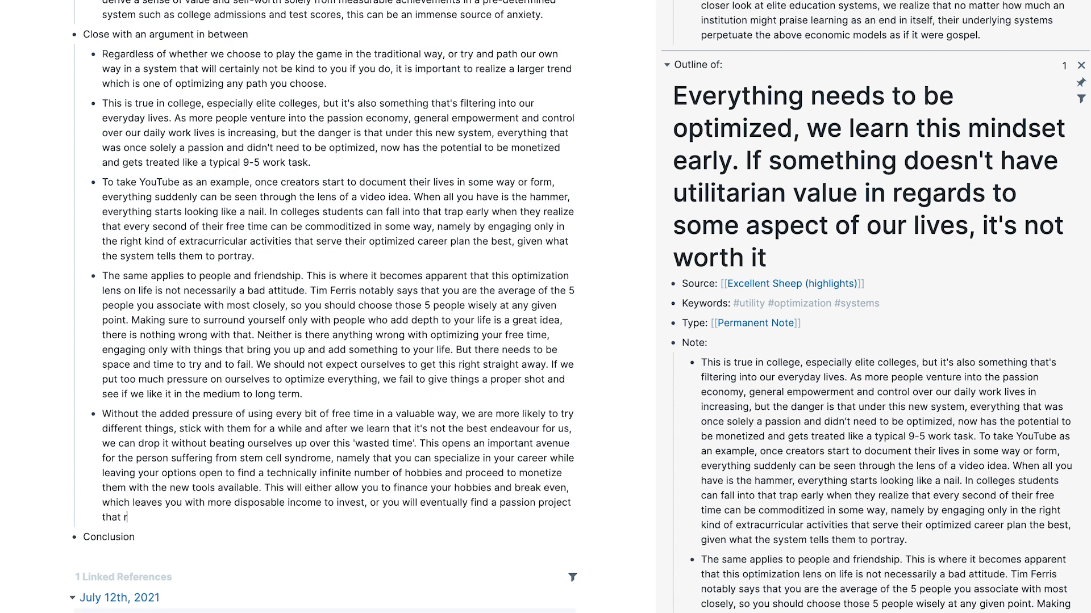
key("BackSpace")
key("BackSpace")
key("BackSpace")
key("BackSpace")
type("your primary sources of passion.")
Add a nested bullet under Conclusion beginning "In conclusion we are experiencing a new wave of opportunities that can combat the stem cell syndrome".
left_click(136, 552)
key("Return")
key("Tab")
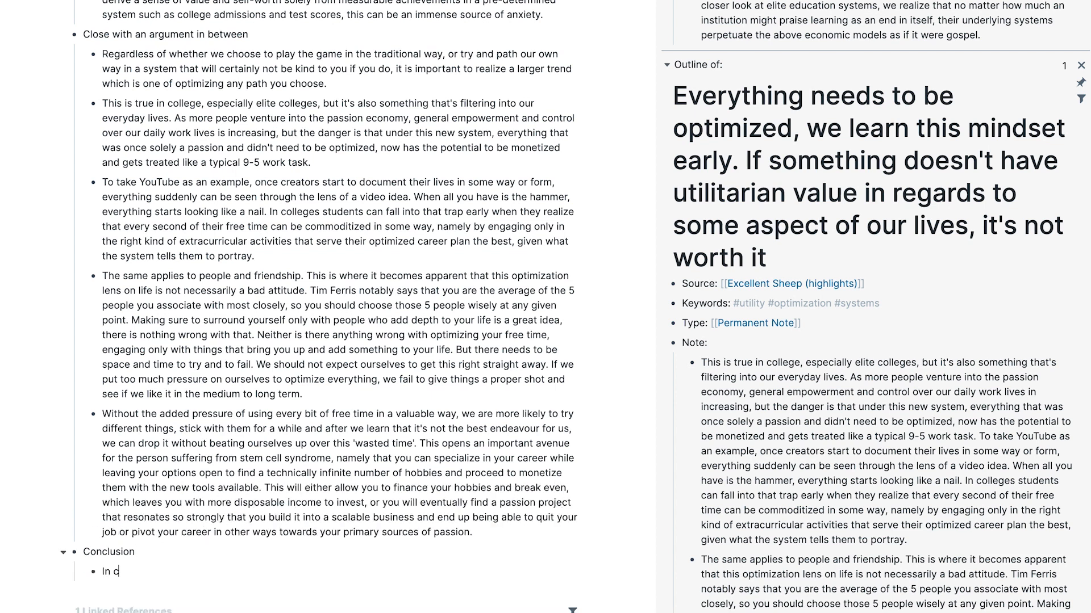
type("rome that so many young people are experiencing today. By opening yourself up to the new tools of the passion economy and learning to recognize the patterns that power our elite college")
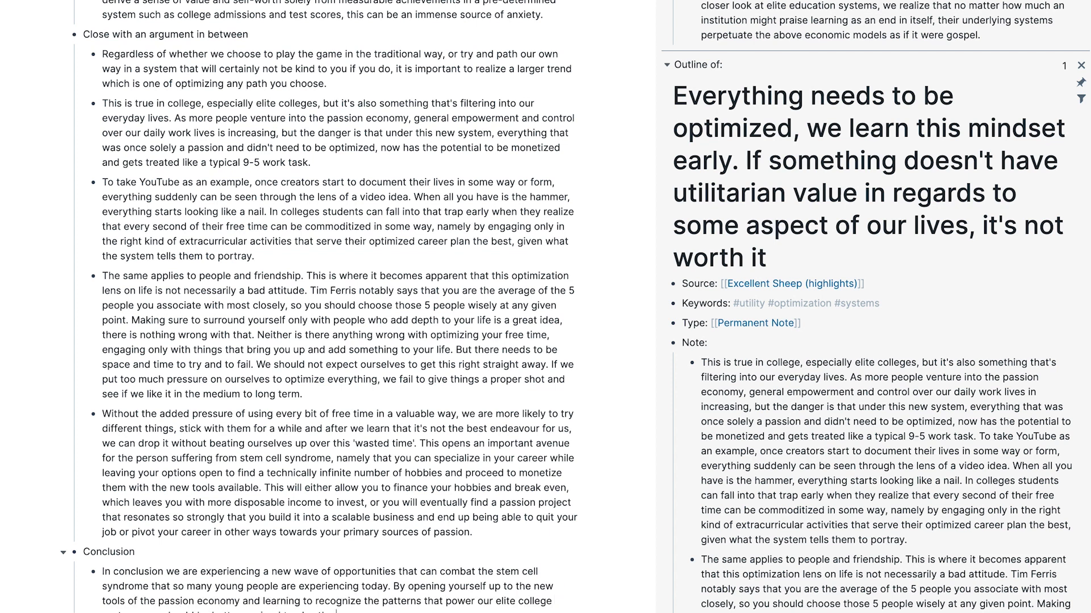
Open the first Intro bullet with the "salmon run" comparison, crediting [[William Deresiewicz]] best seller Excellent Sheep for popularizing the term.
scroll(339, 306, "up", 20)
left_click(102, 171)
type("College today is often likened to a salmon run. This is a term that gained mass popularity after t")
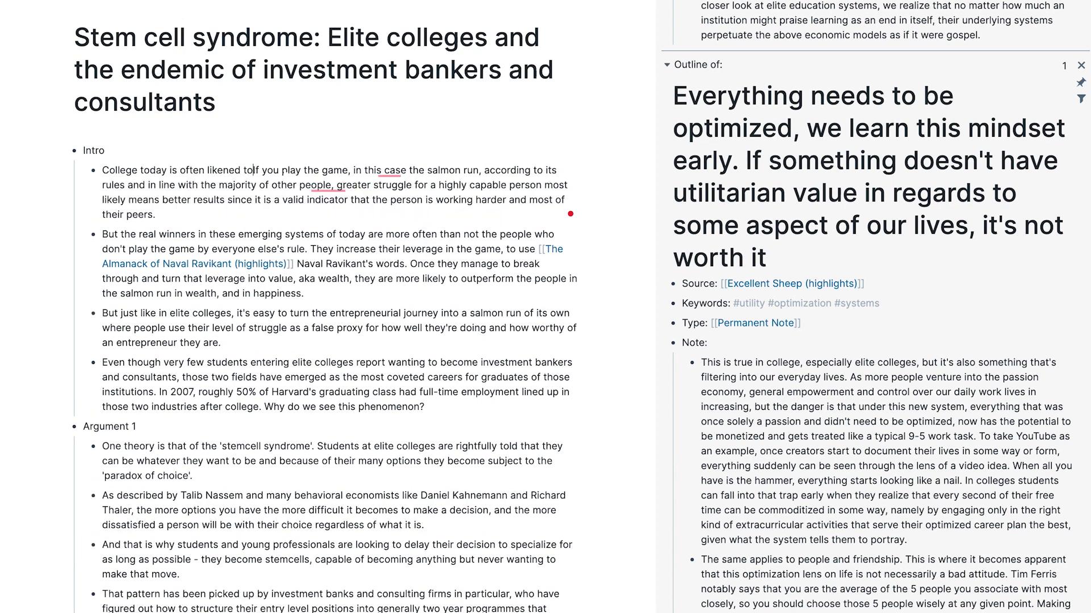
type("he release of [[William Deresiewicz]] best seller Excellent Sheep.")
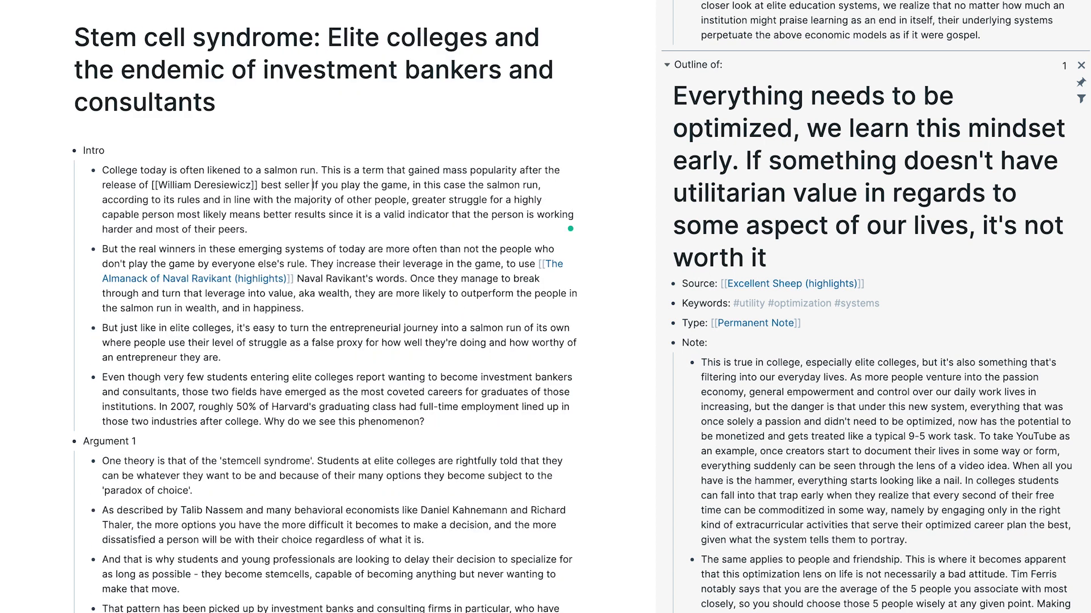
Replace the rest of the first Intro bullet with "Playing the game that has been set out for us", ending "But is that really what most of us want out of life?".
key("ctrl+shift+End")
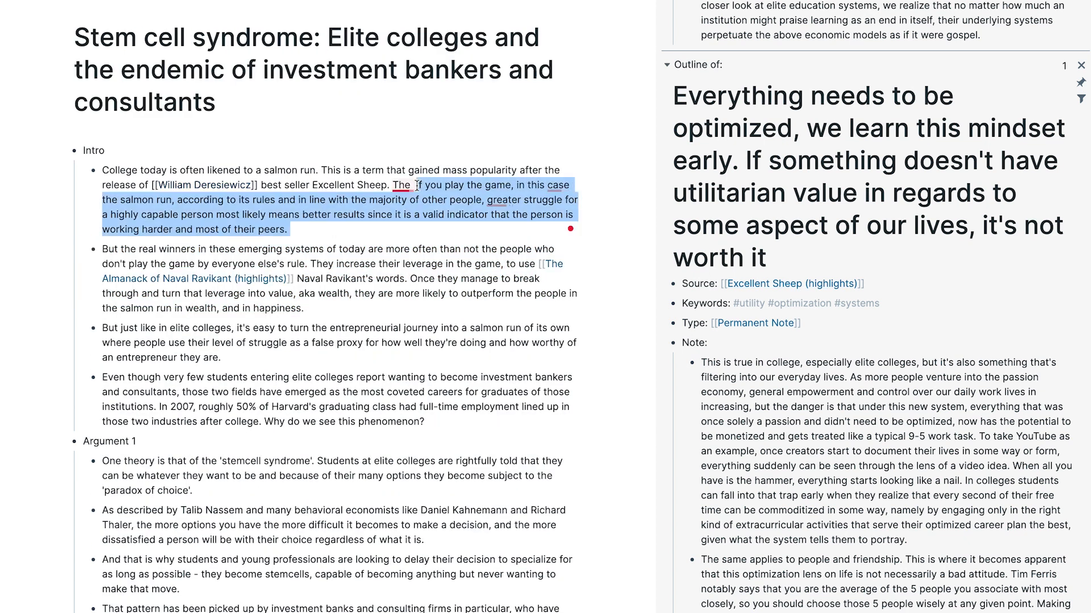
type("Playing the game that has been set out for us by colleges and nd the world, and that has been adoped by the world's leading investment banks and consulting firms in particular, can put you on track to a very lucrative career in finance")
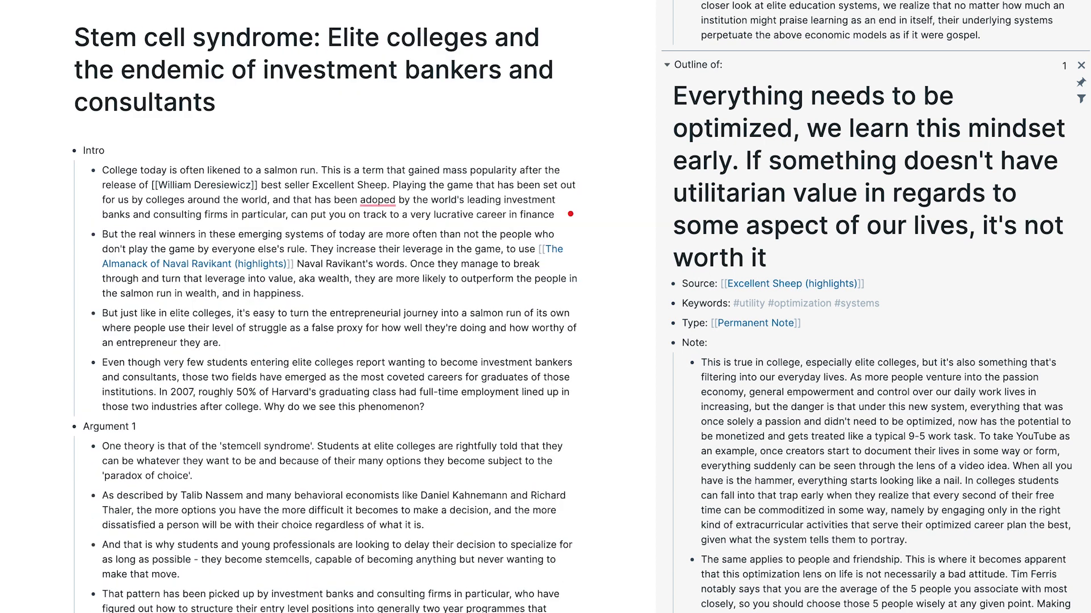
key("BackSpace")
key("BackSpace")
key("BackSpace")
key("BackSpace")
key("BackSpace")
key("BackSpace")
key("BackSpace")
type("big corporate America. But is that")
Replace "But" in the second Intro bullet with "The world doesn't look the same anymore" and a sentence on Ivy League "'insecure overachievers".
left_click(121, 249)
key("BackSpace")
key("BackSpace")
key("BackSpace")
key("BackSpace")
type("The world doesn't look the same anymore as it did when the leading US colleges and Universities gained their strong hold. While the Ivy League still produces a re")
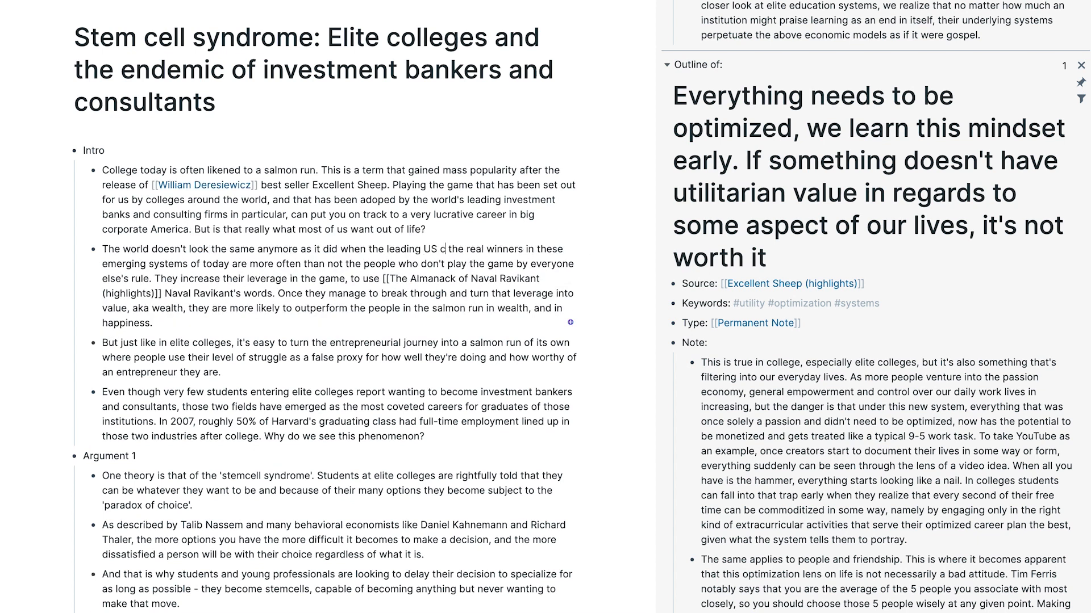
type("markable amount of successful 'insecure overachievers")
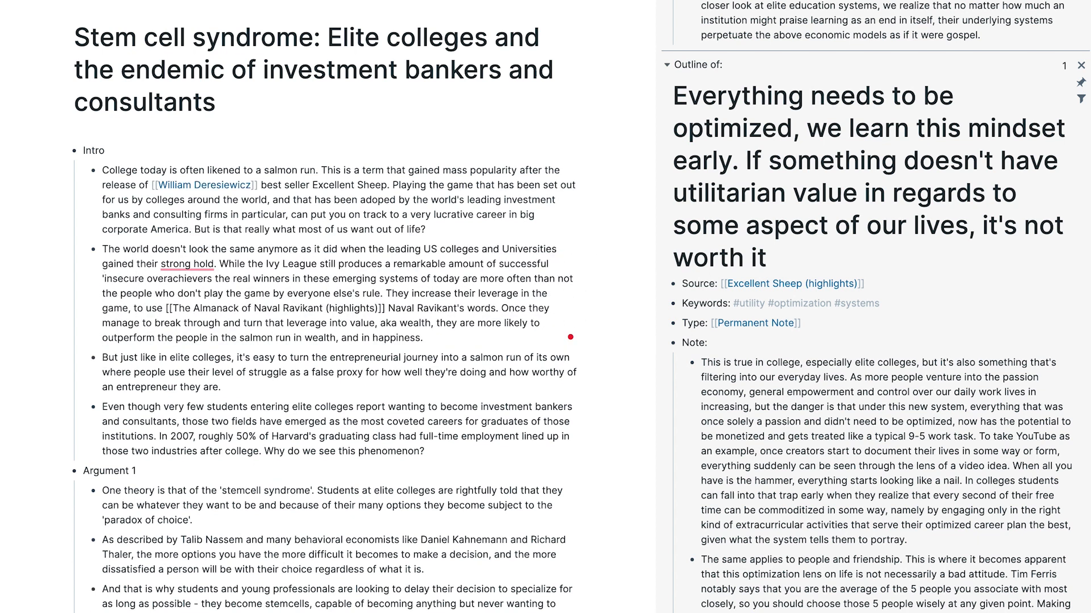
Join "strong hold" into one word and complete the overachievers phrase with "' to use Deresiewicz's words," in the second Intro bullet.
left_click(192, 264)
key("BackSpace")
left_click(212, 279)
type("' to use Deresiewicz's words,")
Reword the Naval Ravikant citation in the second Intro bullet using "quote".
left_click_drag(523, 309, 284, 308)
type("quote")
left_click(379, 308)
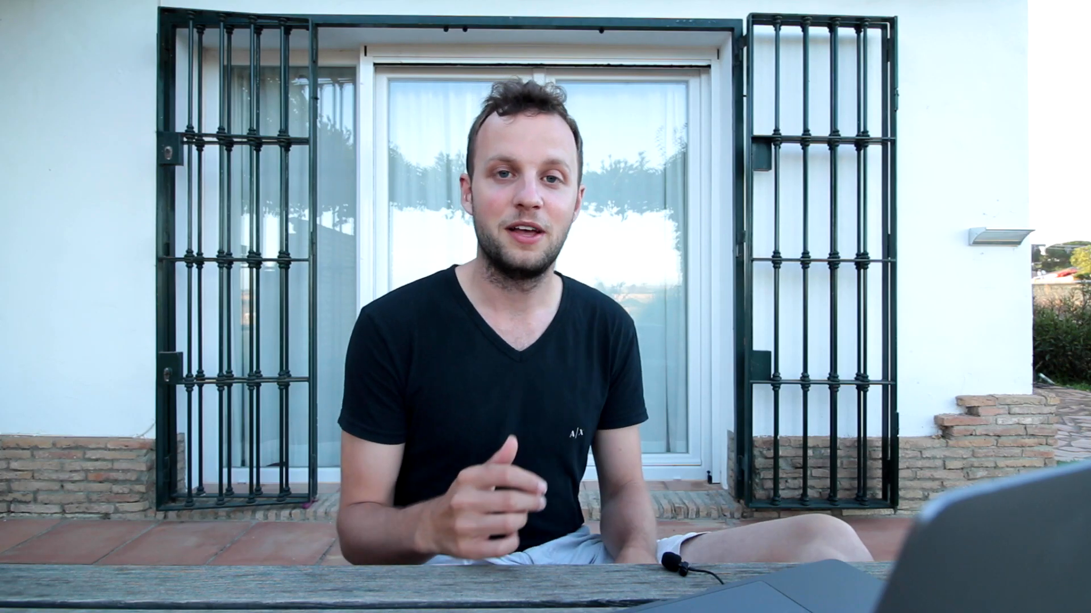